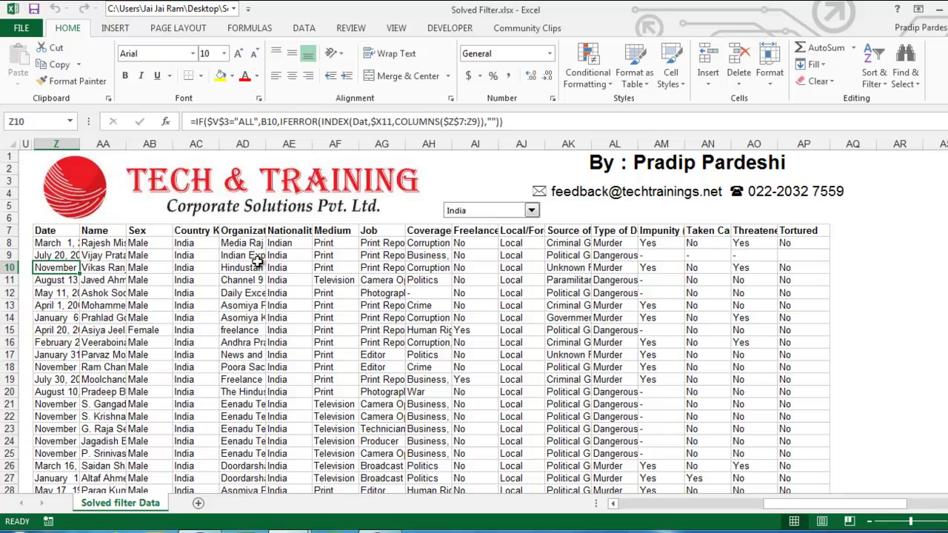
Highlight part of the solved data table and test its country drop-down filter with Colombia, Tanzania and Bahrain.
left_click_drag(60, 233, 812, 357)
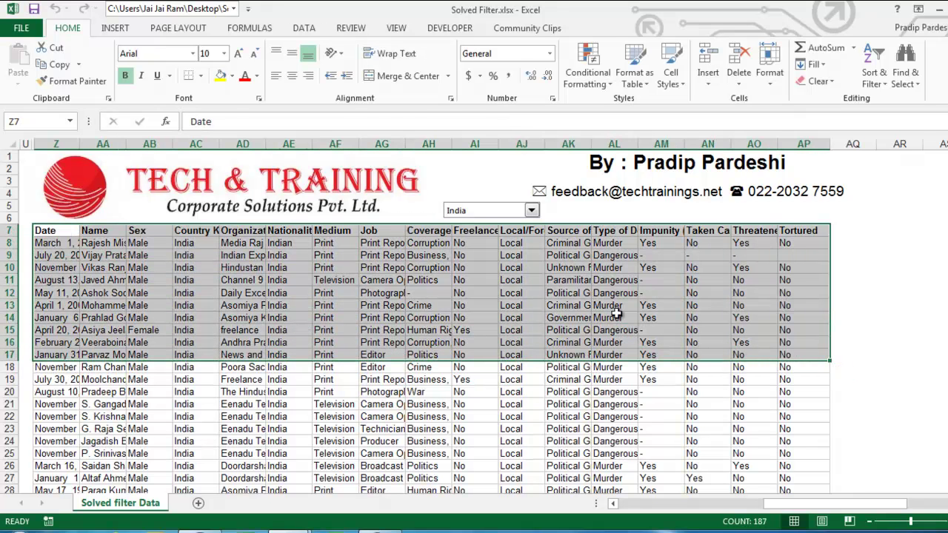
left_click(553, 304)
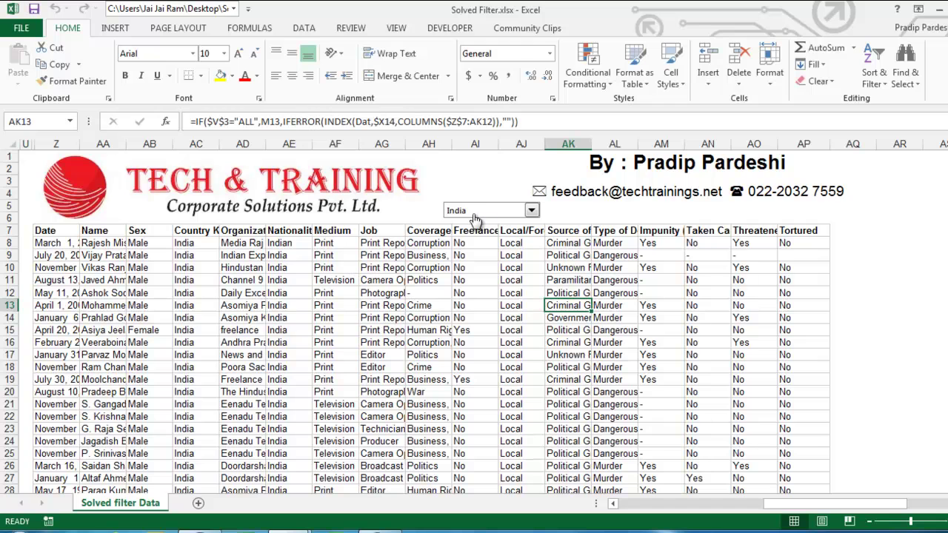
left_click(532, 211)
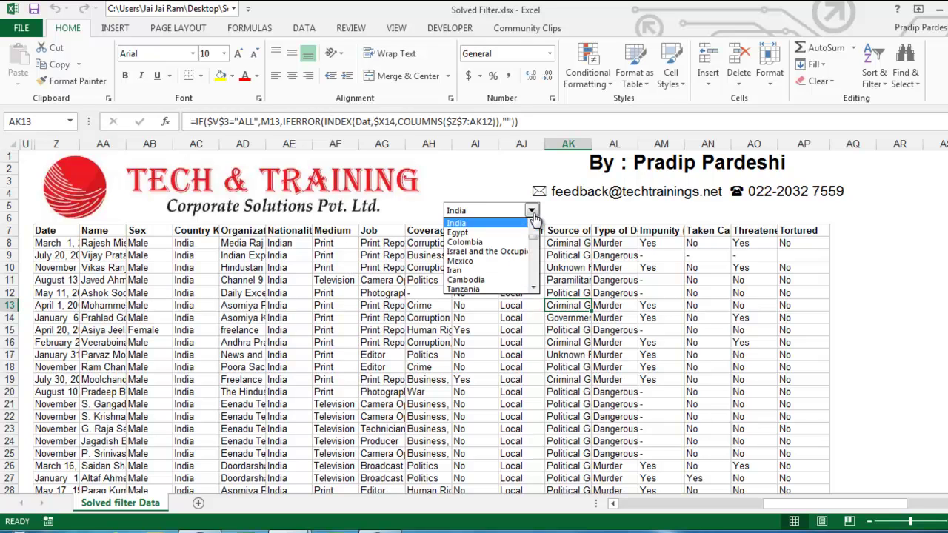
left_click(486, 243)
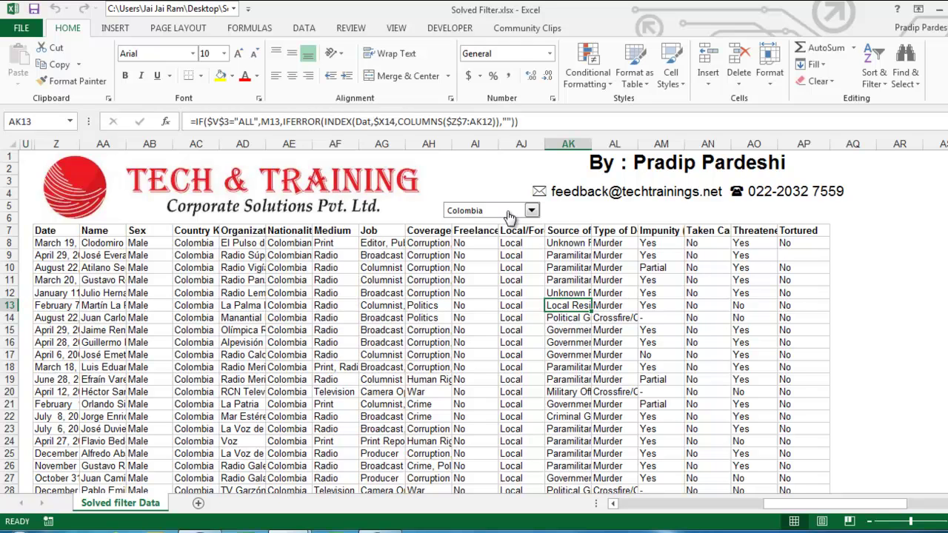
left_click(518, 214)
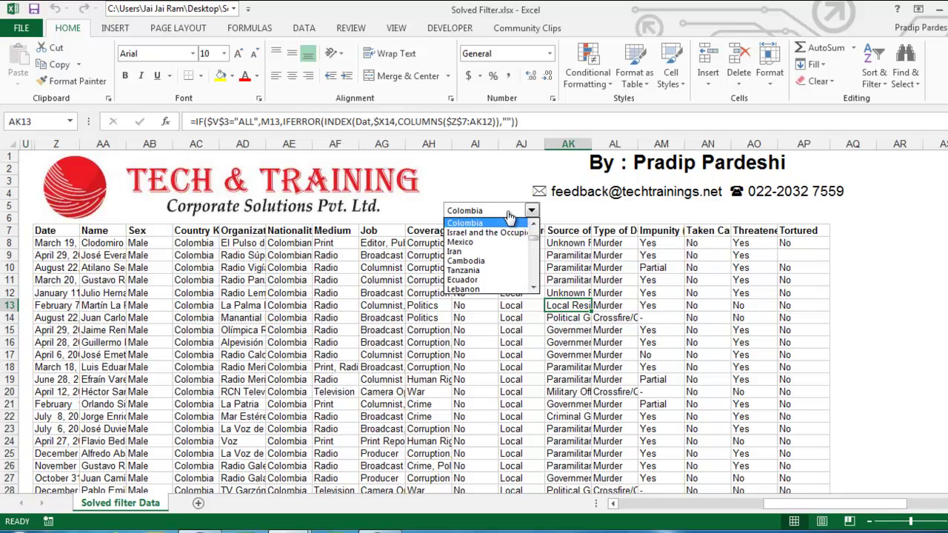
left_click(480, 270)
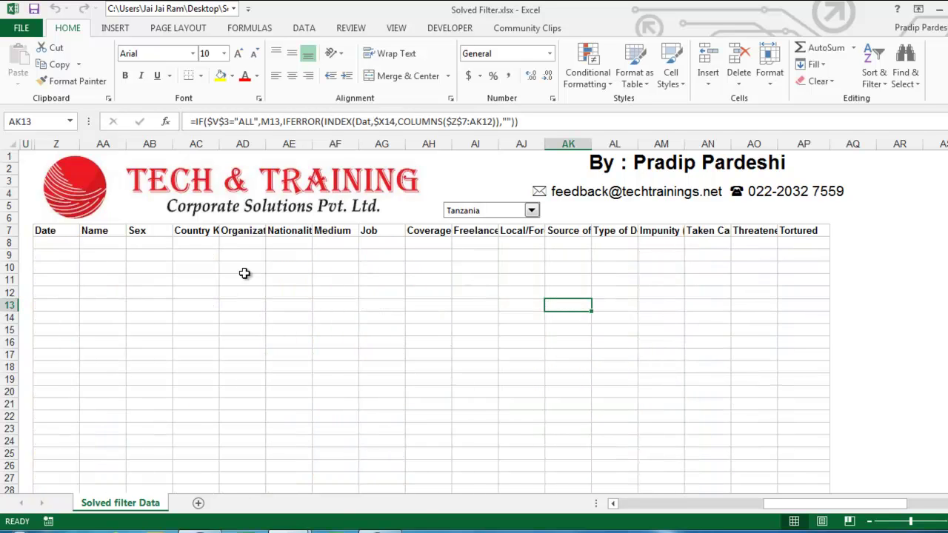
left_click(496, 212)
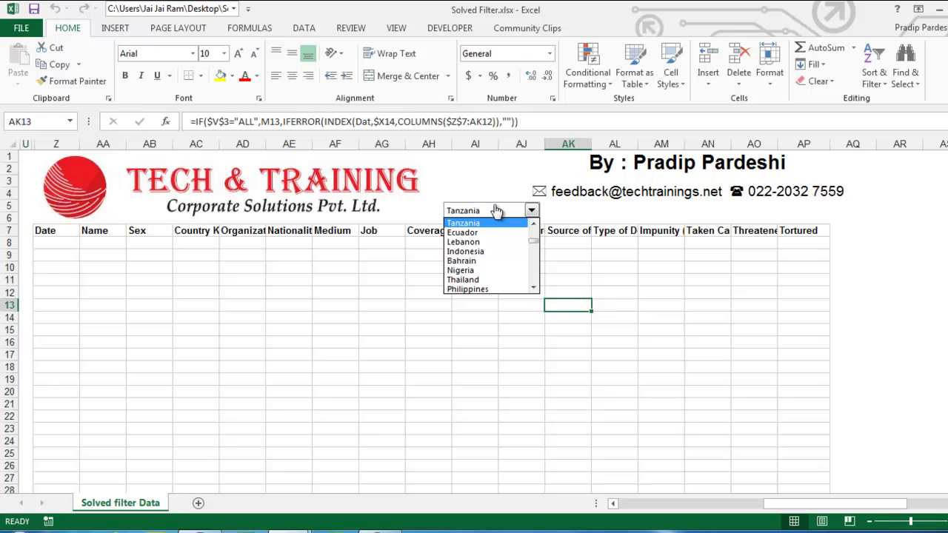
left_click(475, 261)
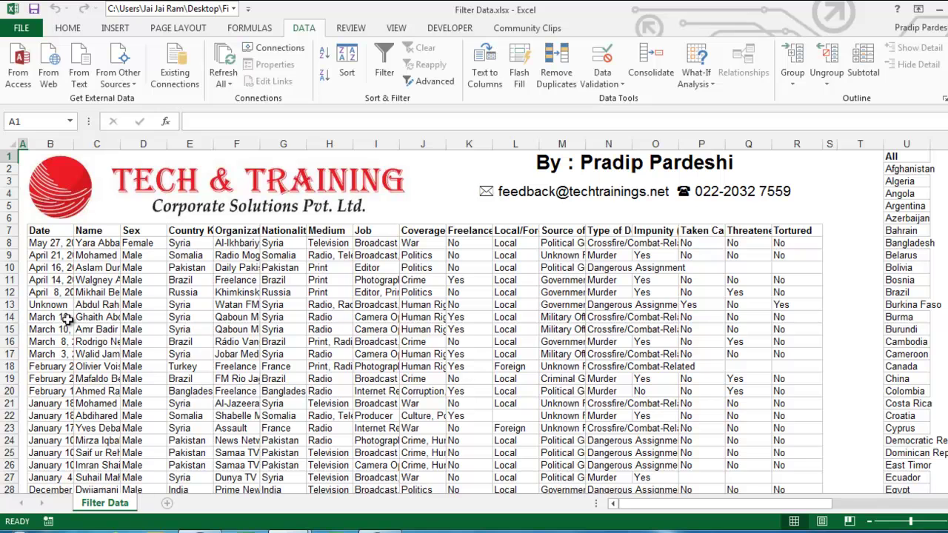
Examine the Country Killed column of the Filter Data workbook and the list of countries starting in U1.
left_click_drag(191, 231, 189, 387)
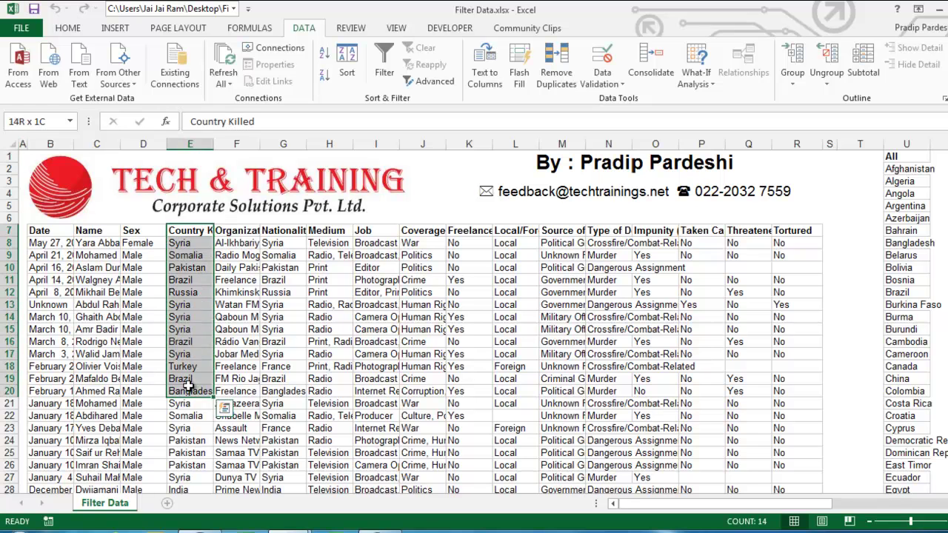
left_click(181, 305)
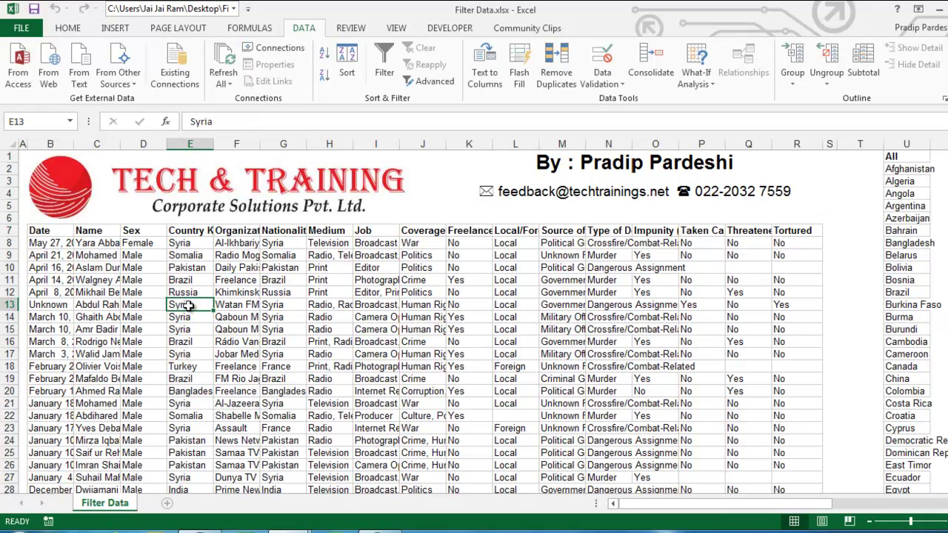
left_click(912, 158)
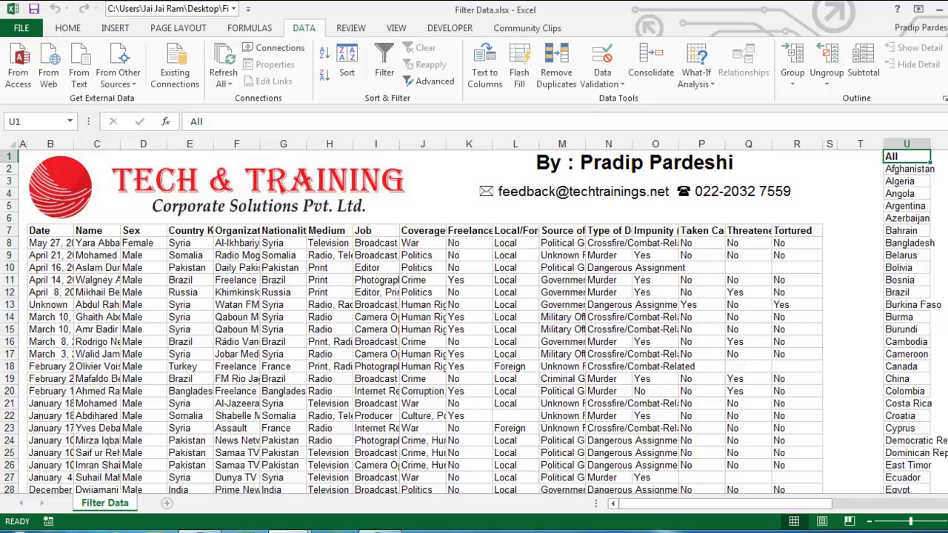
scroll(707, 268, "right", 5)
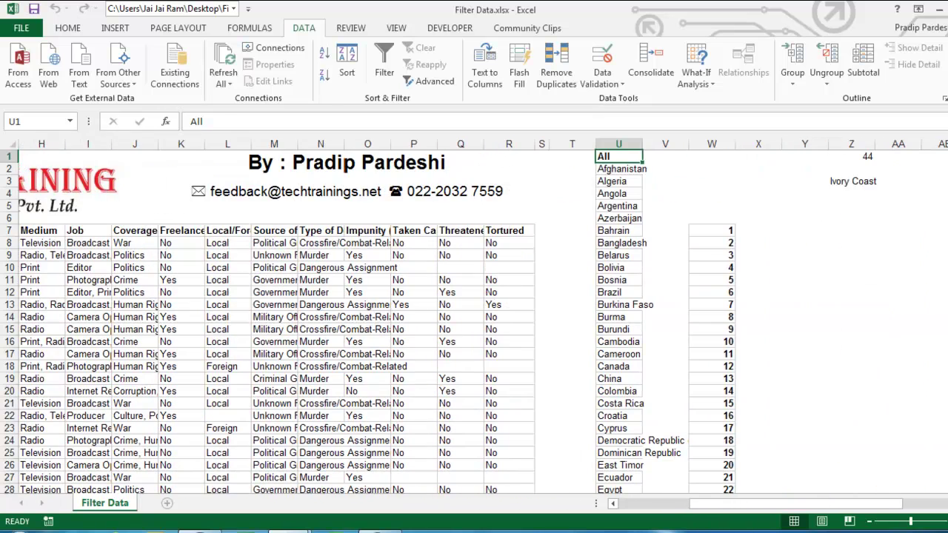
Review the serial numbers in column W from W7 to the end of the list.
left_click_drag(713, 231, 718, 483)
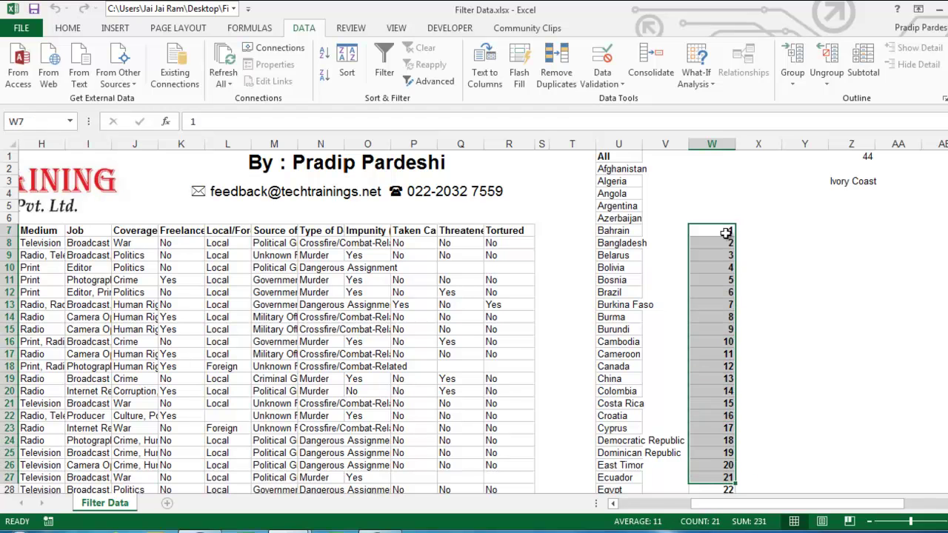
left_click(717, 302)
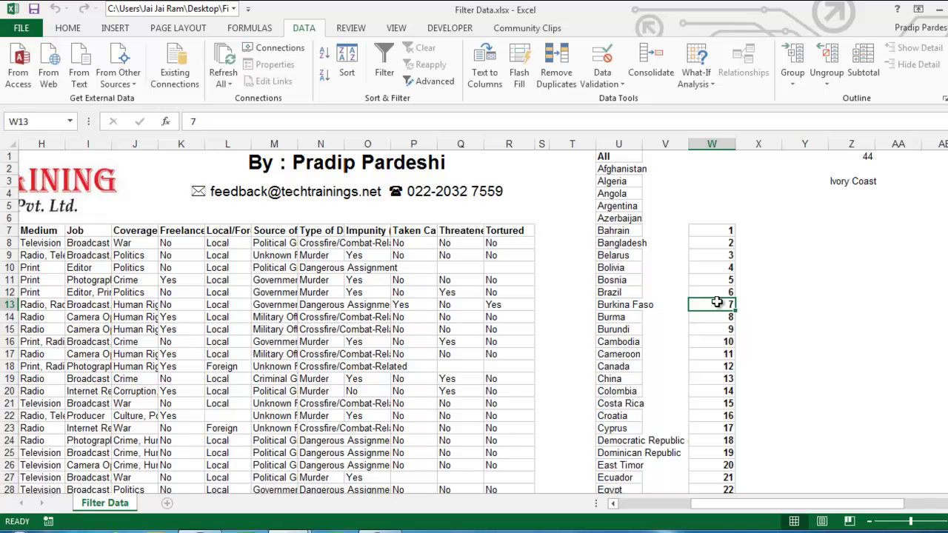
key("ctrl+Up")
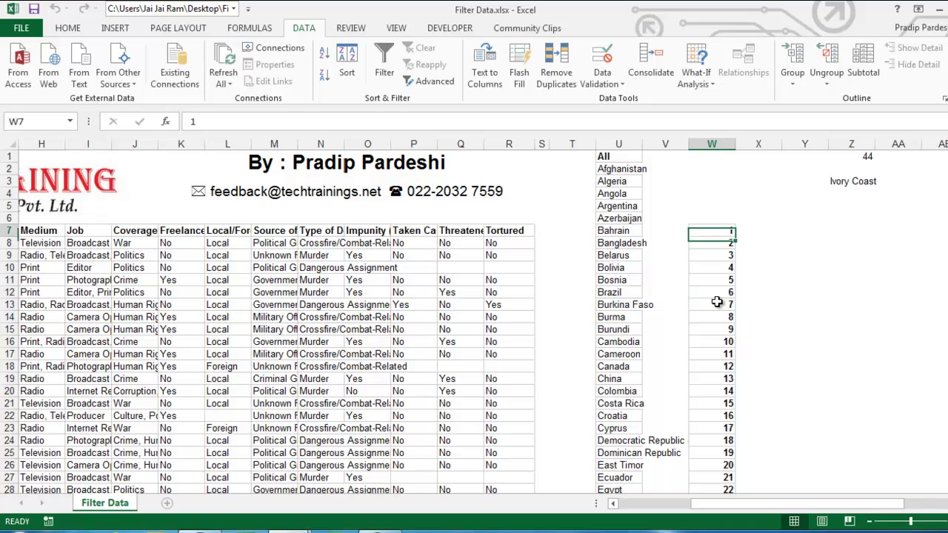
key("ctrl+Down")
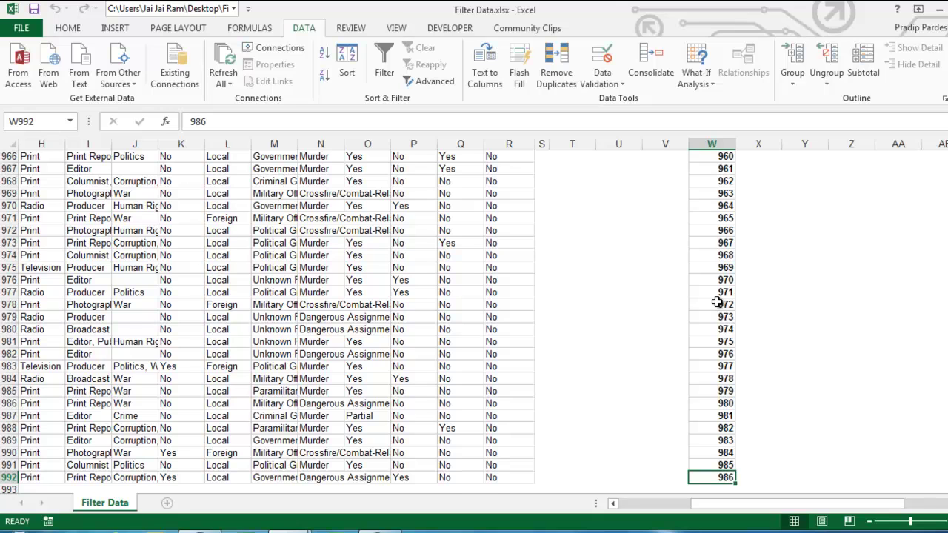
key("ctrl+Up")
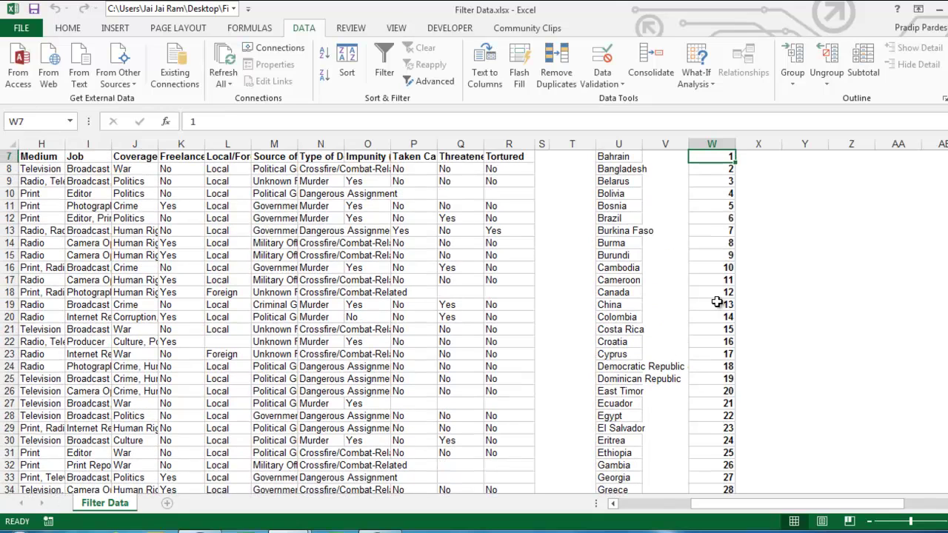
Choose Kenya in the country drop-down beside the data and inspect the formula in Z3.
key("Up")
key("Up")
key("Up")
key("Up")
key("Up")
key("Up")
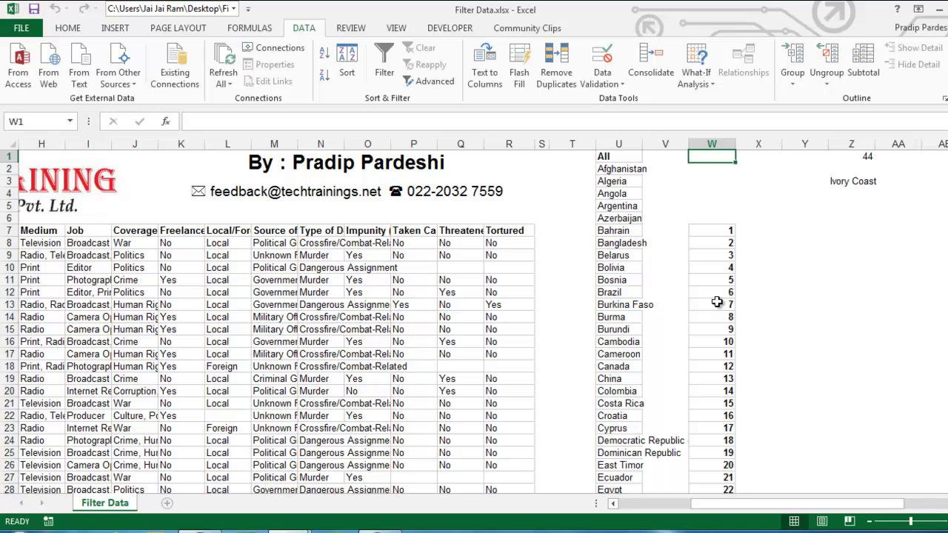
key("Right")
key("Right")
key("Right")
key("Right")
key("Right")
key("Right")
key("Right")
key("Right")
key("Right")
key("Right")
key("Right")
key("Right")
key("Right")
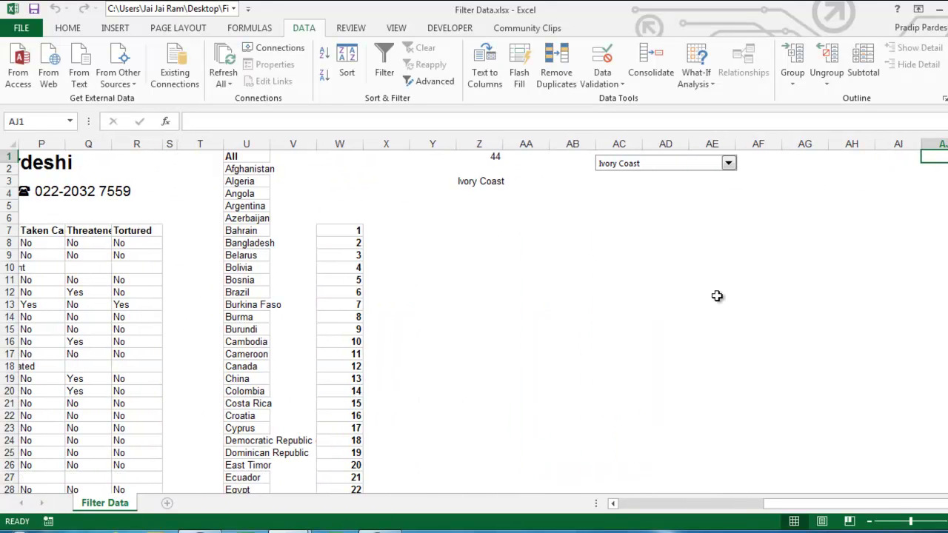
left_click(729, 163)
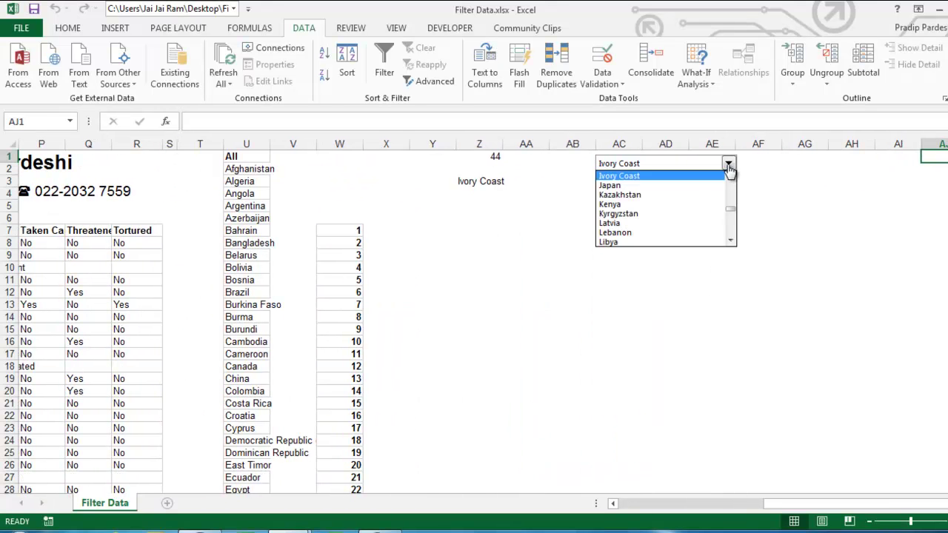
left_click(661, 205)
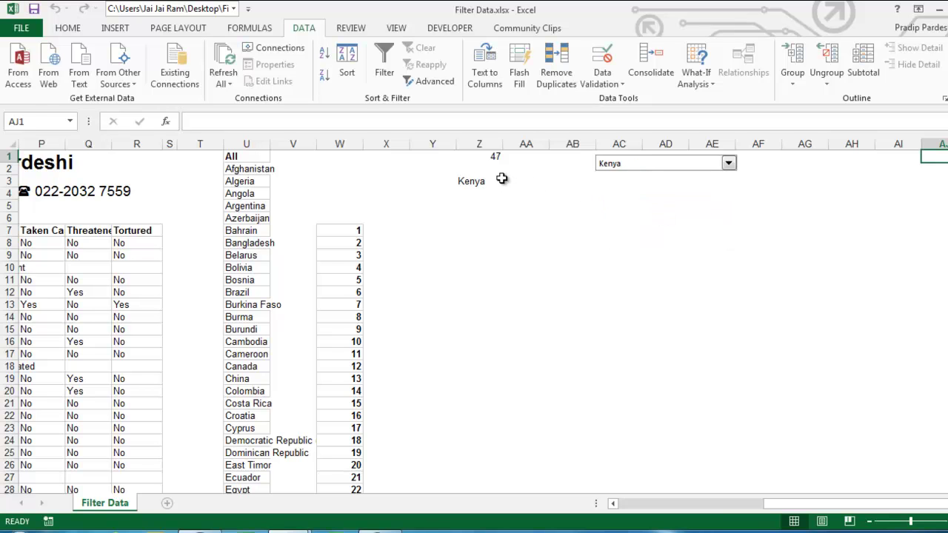
left_click(483, 182)
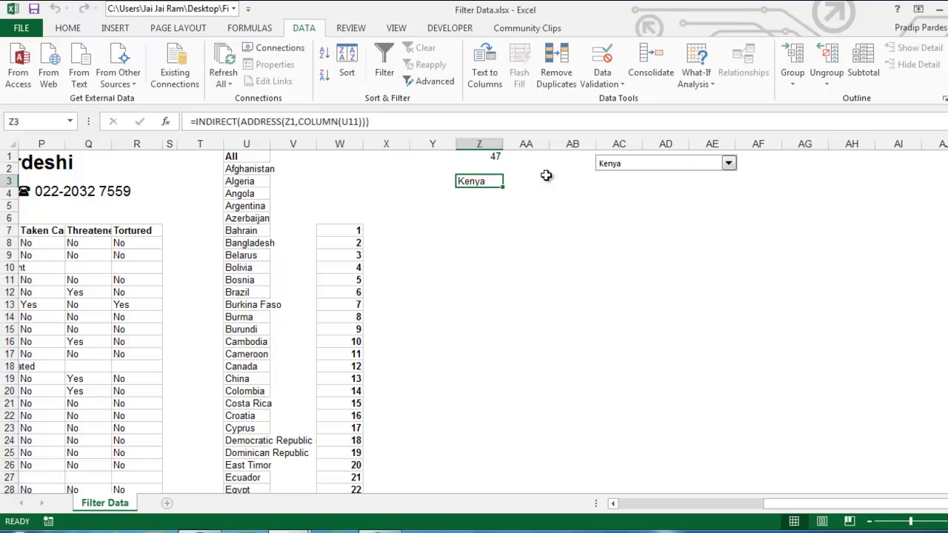
Set the country drop-down to Afghanistan.
left_click(729, 164)
scroll(731, 212, "up", 10)
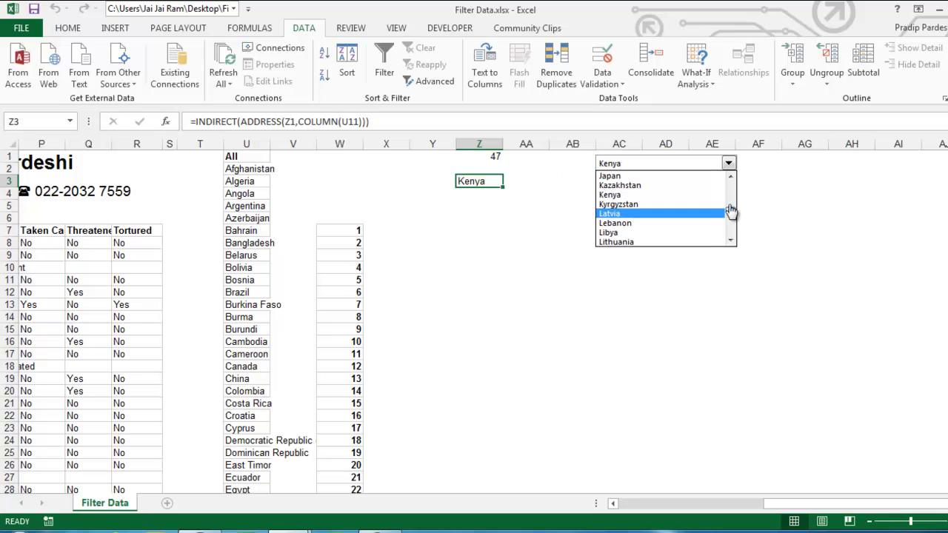
left_click(656, 186)
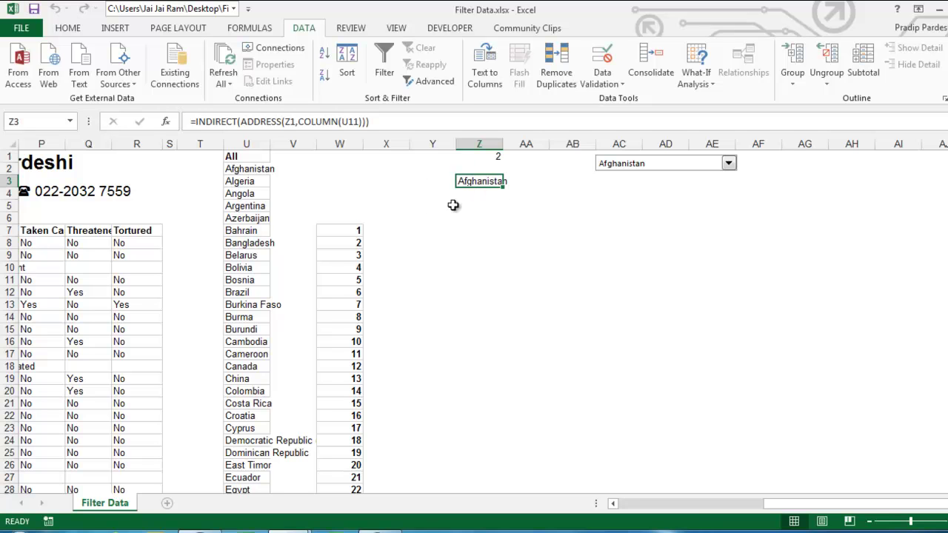
left_click(498, 206)
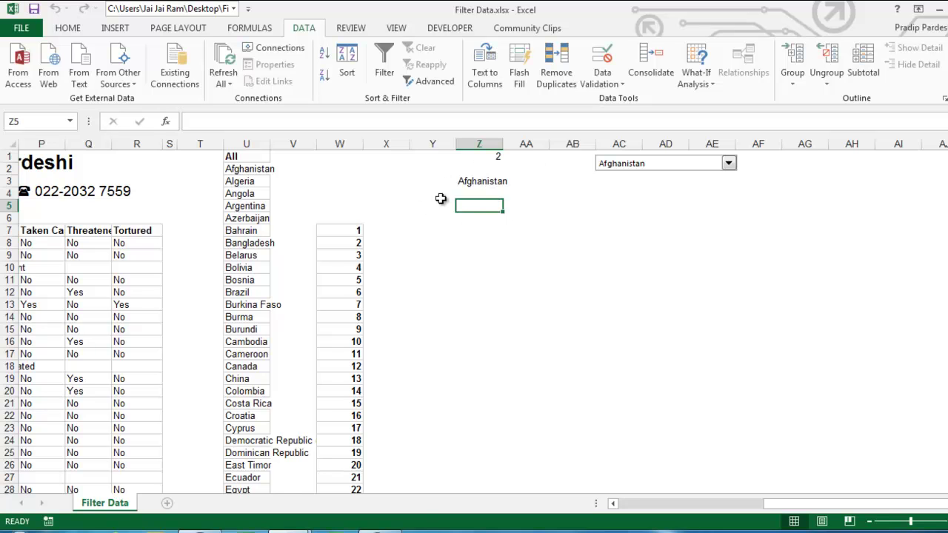
Copy the serial numbers W7:W992 with their formatting to column X starting at X7, and clear the pasted values.
left_click(393, 232)
left_click(393, 243)
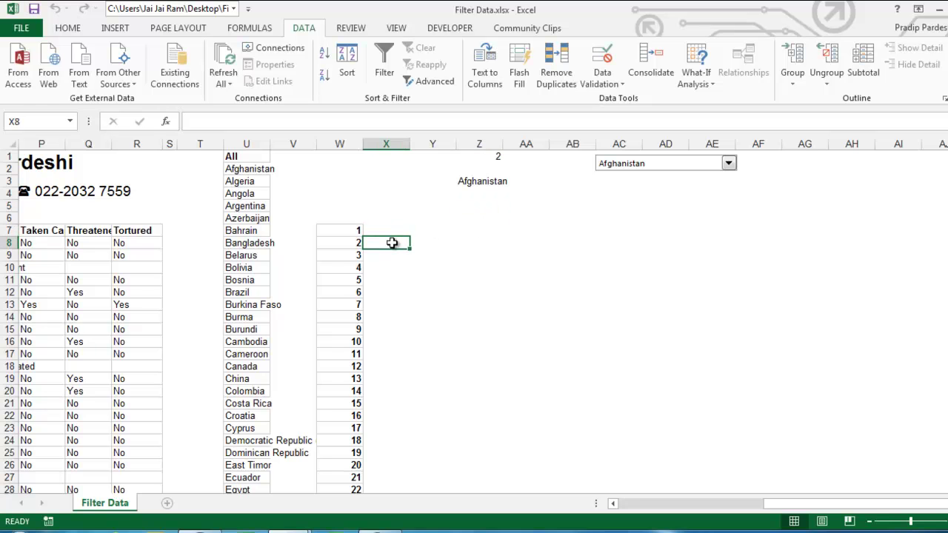
left_click(387, 231)
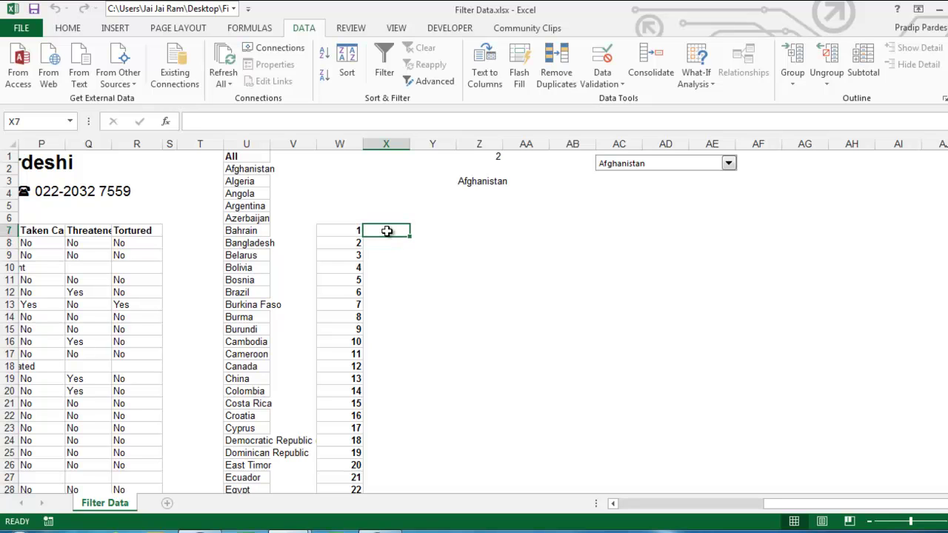
scroll(386, 231, "left", 2)
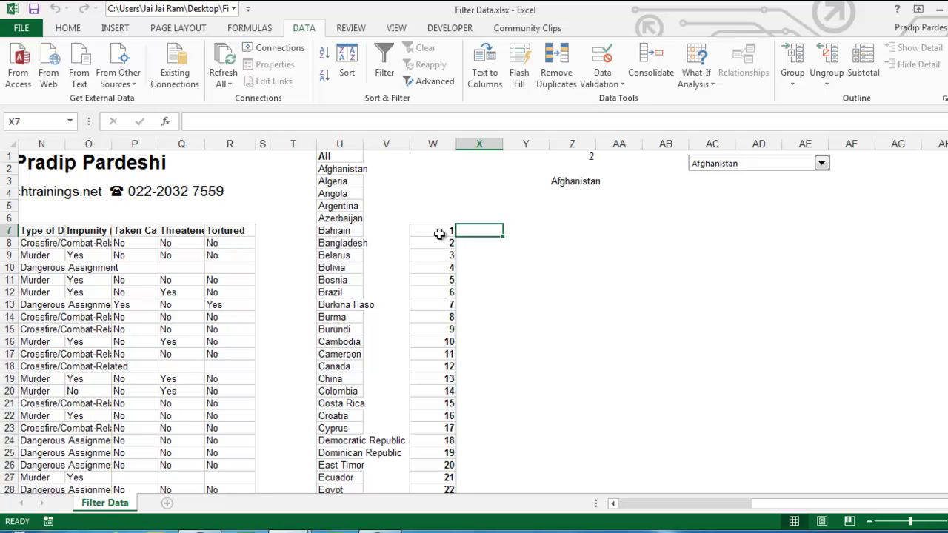
left_click(440, 234)
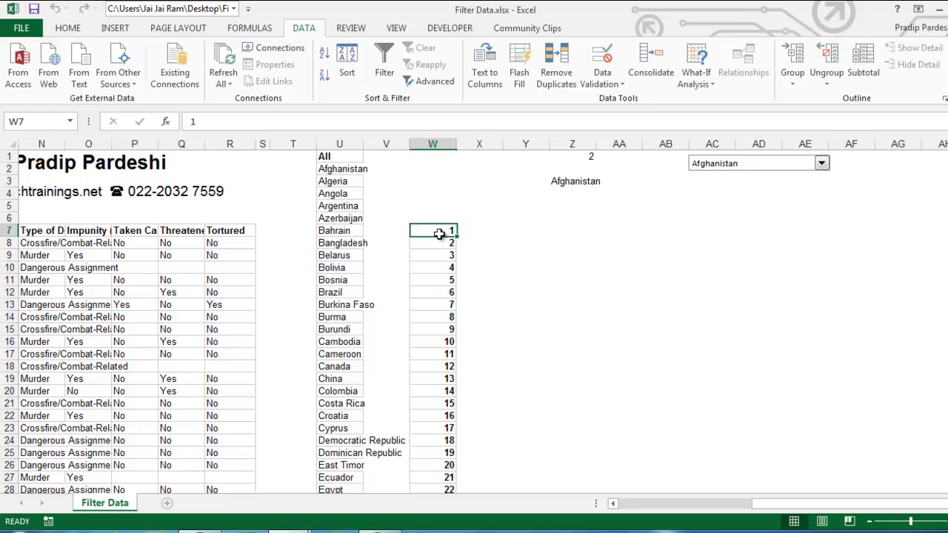
key("ctrl+shift+Down")
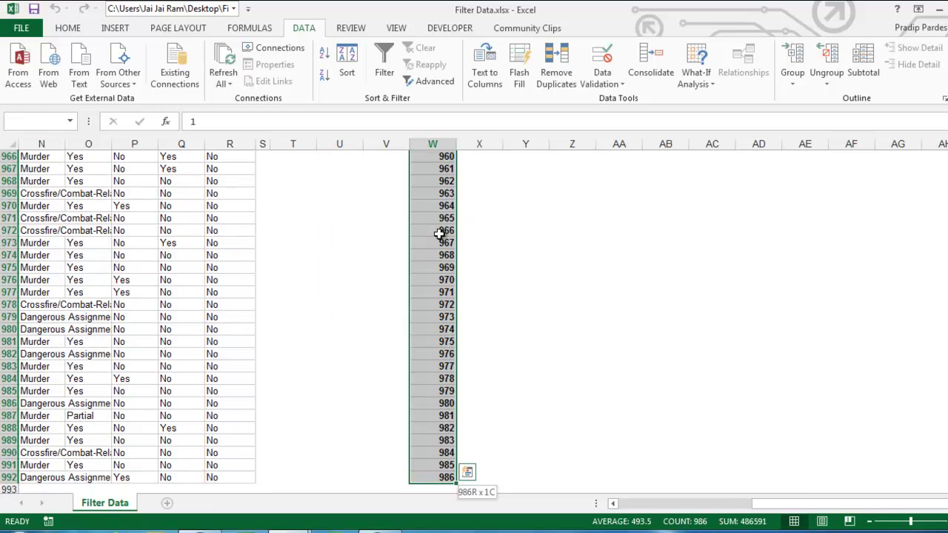
key("ctrl+c")
key("Right")
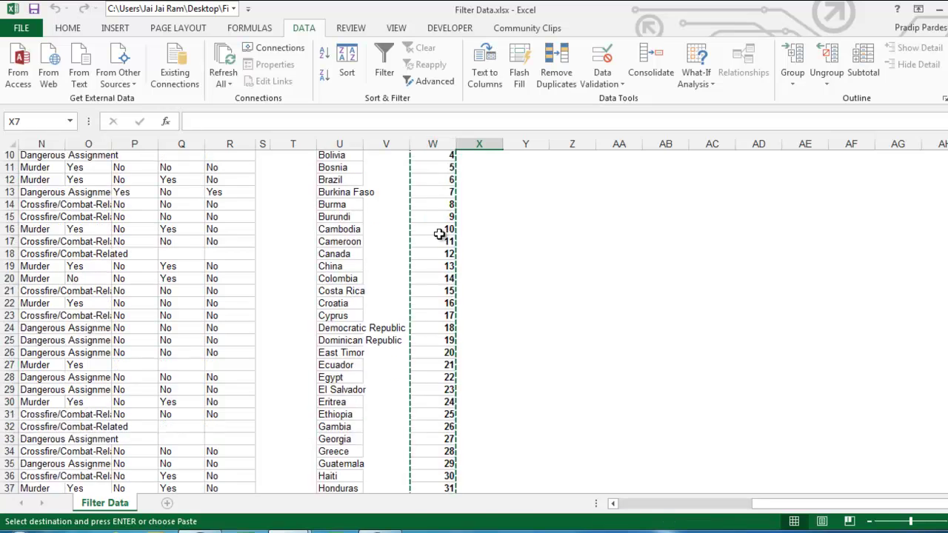
key("ctrl+v")
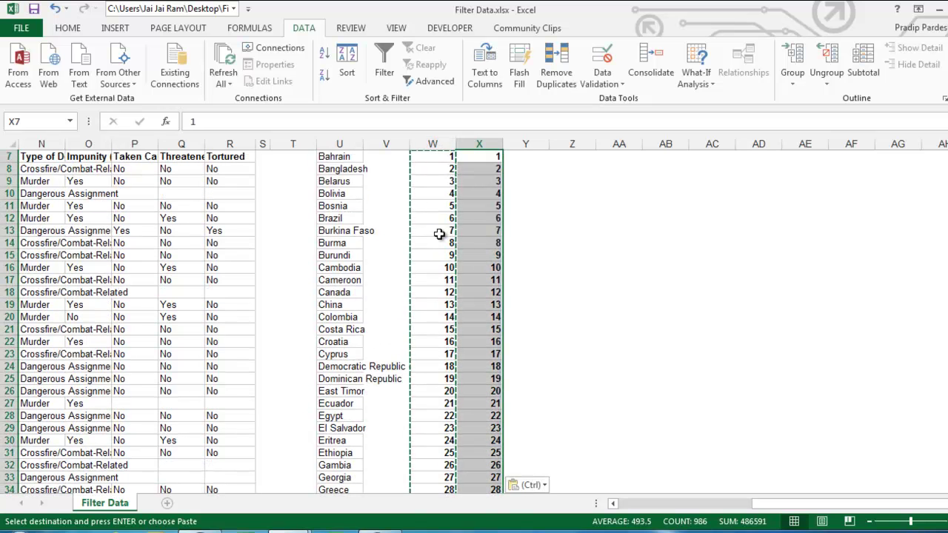
key("Delete")
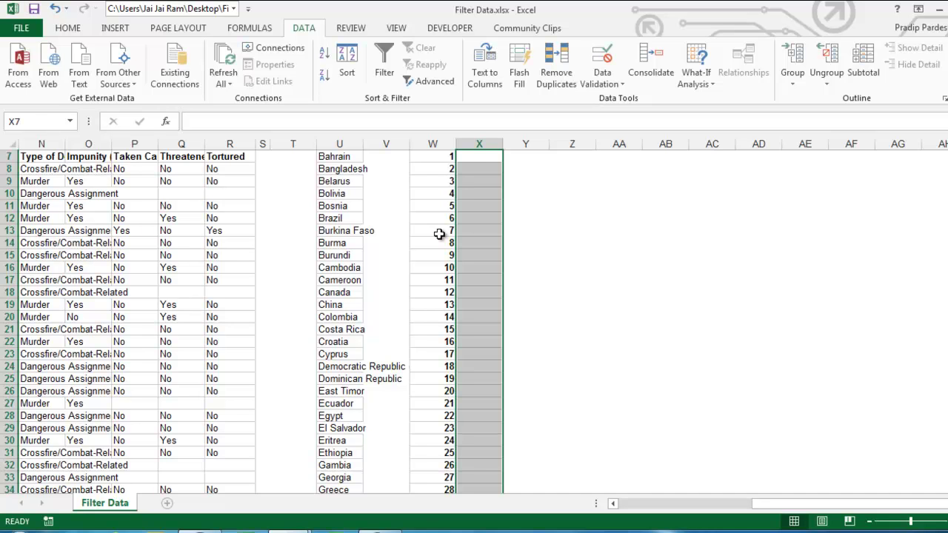
Start an IF formula in X7:X992 that tests whether $E$7:$E$992 equals the chosen country in $Z$3.
type("=IF(")
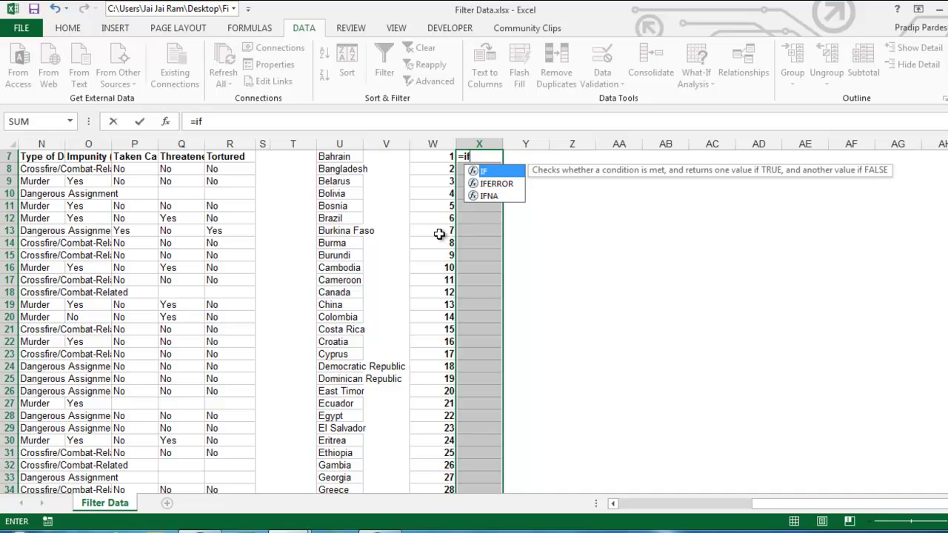
key("Left")
key("Left")
key("Left")
key("Left")
key("Left")
key("Left")
key("Left")
key("Left")
key("Left")
key("Left")
key("Left")
key("Left")
key("Left")
key("Left")
key("Left")
key("Left")
key("Left")
key("Left")
key("Left")
key("Left")
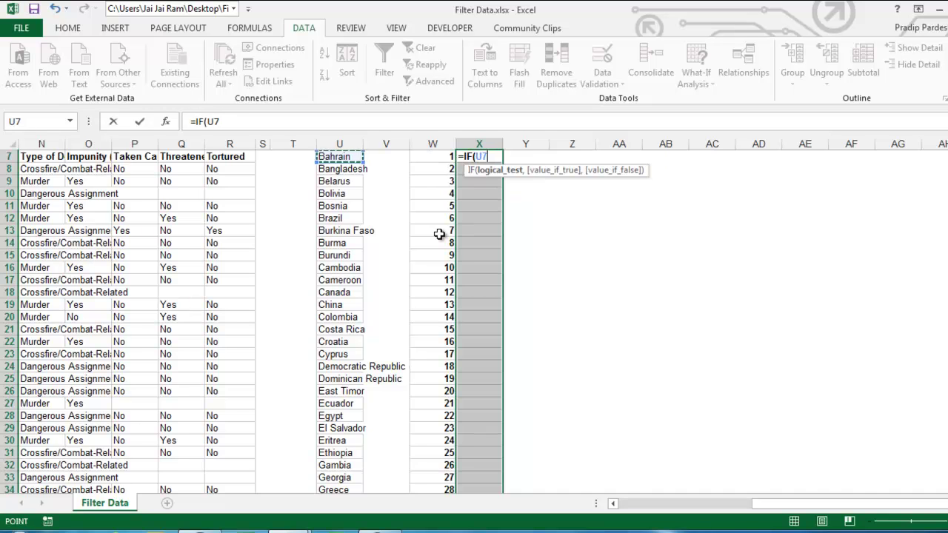
key("Right")
key("Right")
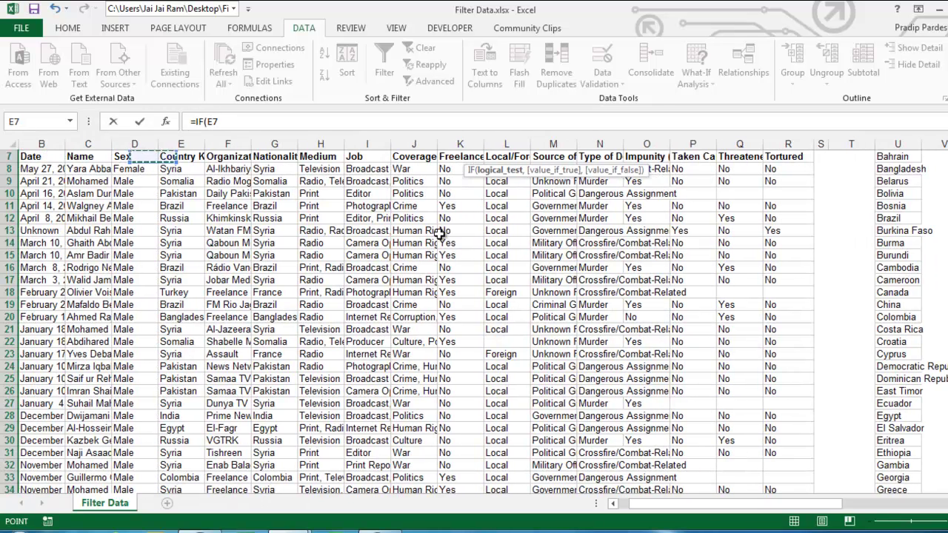
key("ctrl+shift+Down")
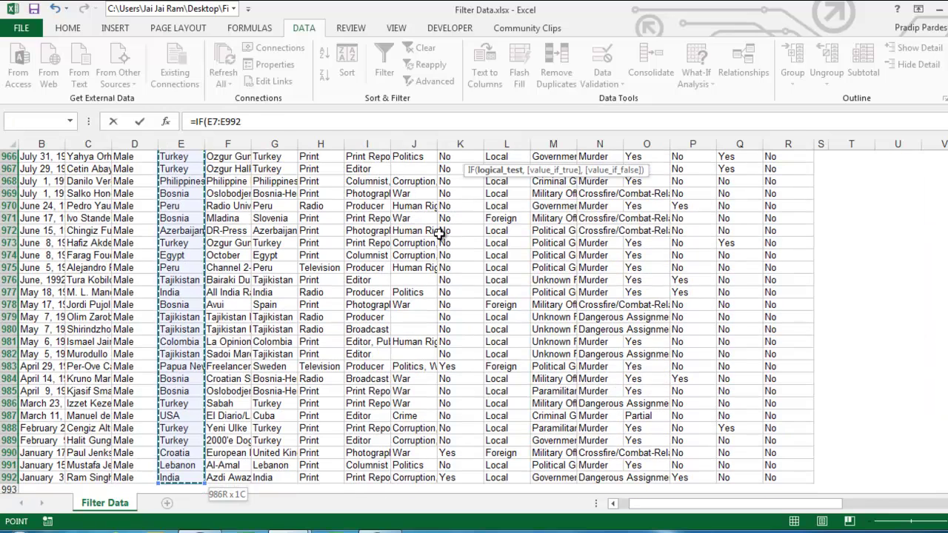
key("F4")
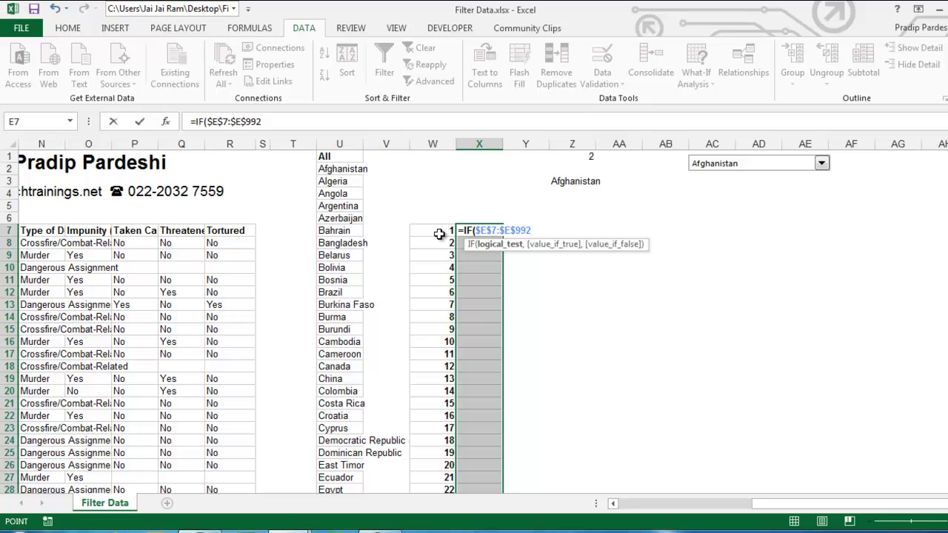
type("=")
left_click(572, 183)
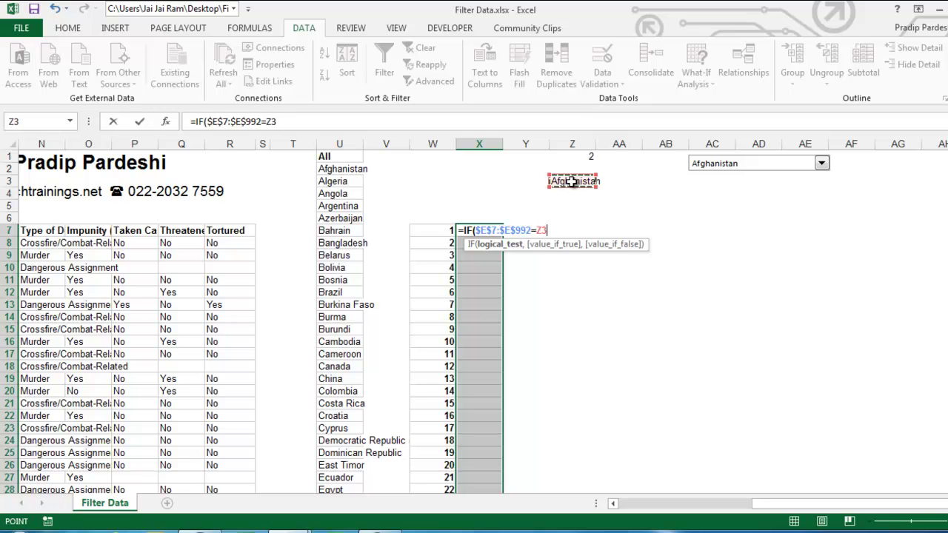
key("F4")
type(",")
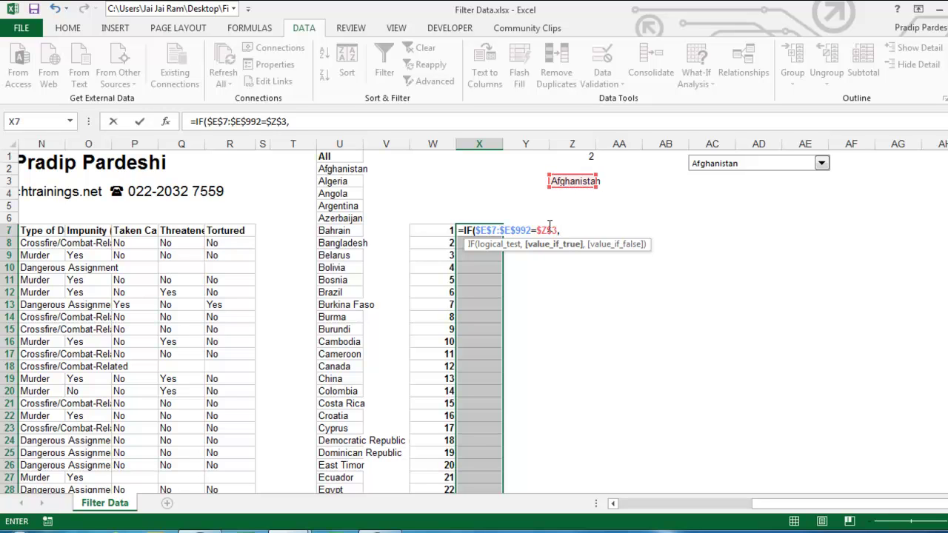
Complete the IF with $W$7:$W$992 when true and "" when false, and enter it as an array formula across X7:X992.
left_click(437, 229)
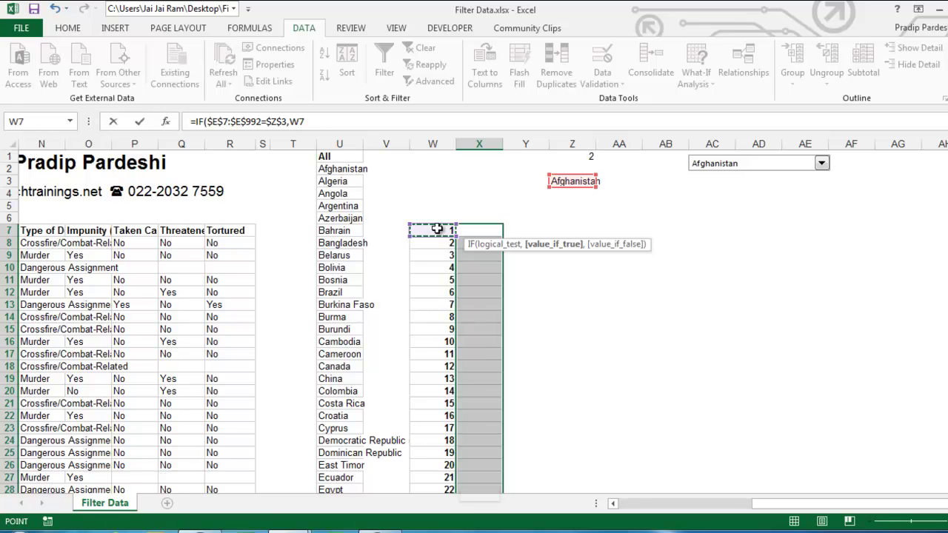
key("ctrl+shift+Down")
key("ctrl+BackSpace")
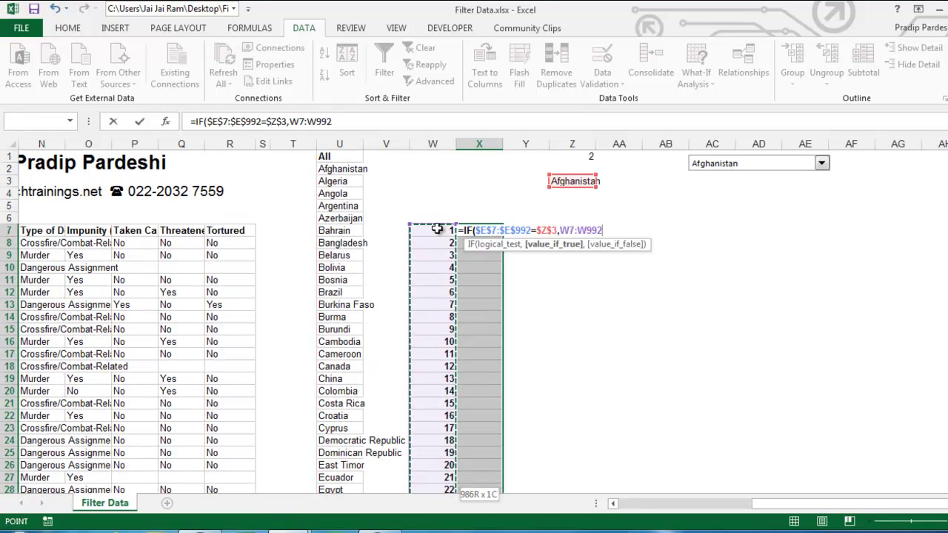
key("F4")
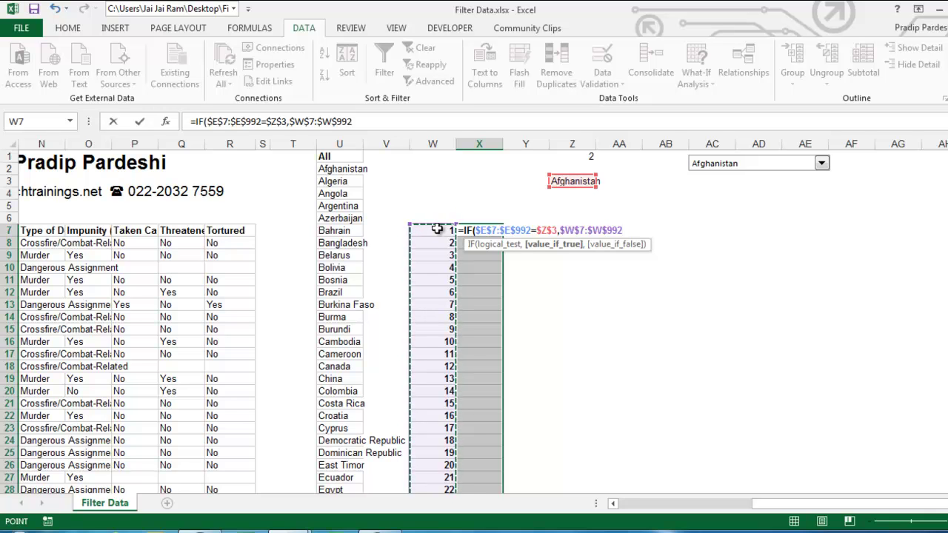
type(",")
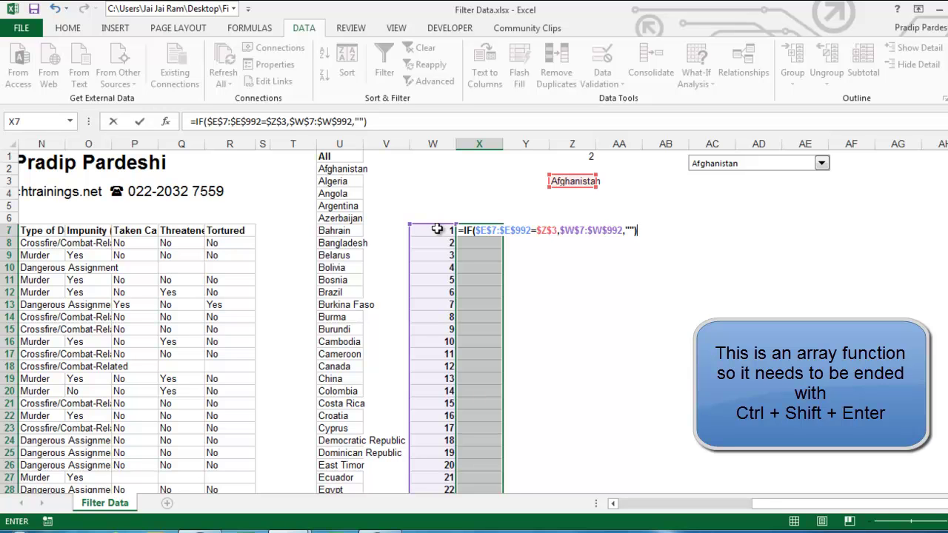
key("ctrl+shift+Return")
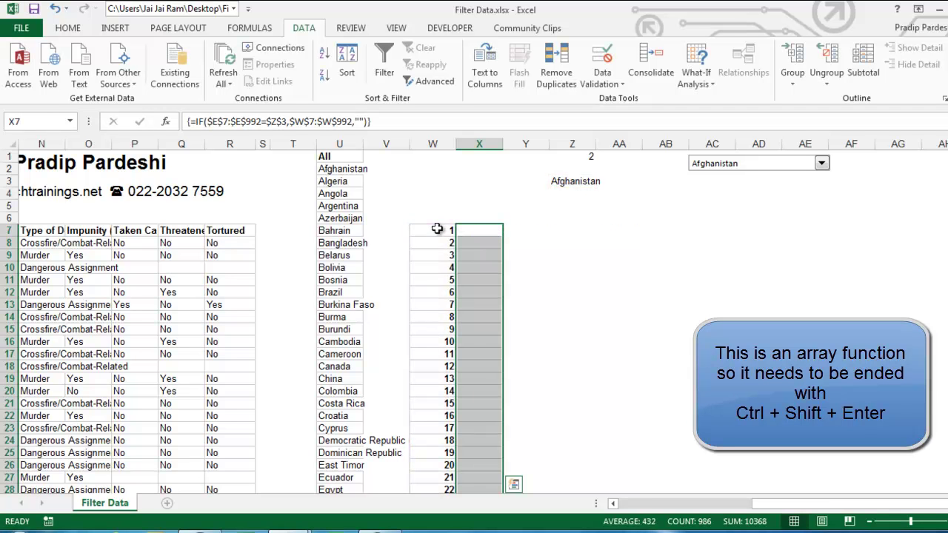
Look down column X for the serial numbers the array formula returns for Afghanistan.
scroll(437, 229, "down", 12)
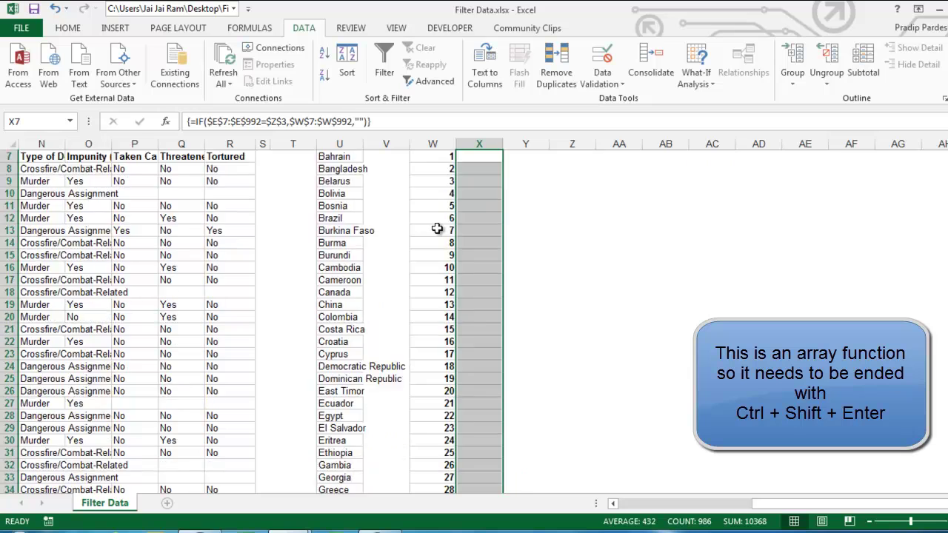
scroll(437, 229, "up", 12)
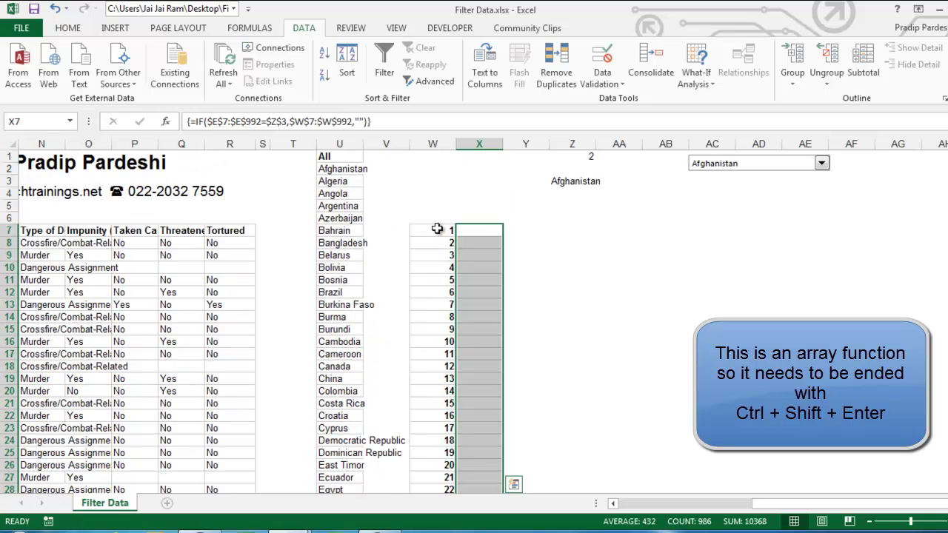
left_click(482, 241)
scroll(482, 240, "down", 9)
scroll(482, 240, "down", 20)
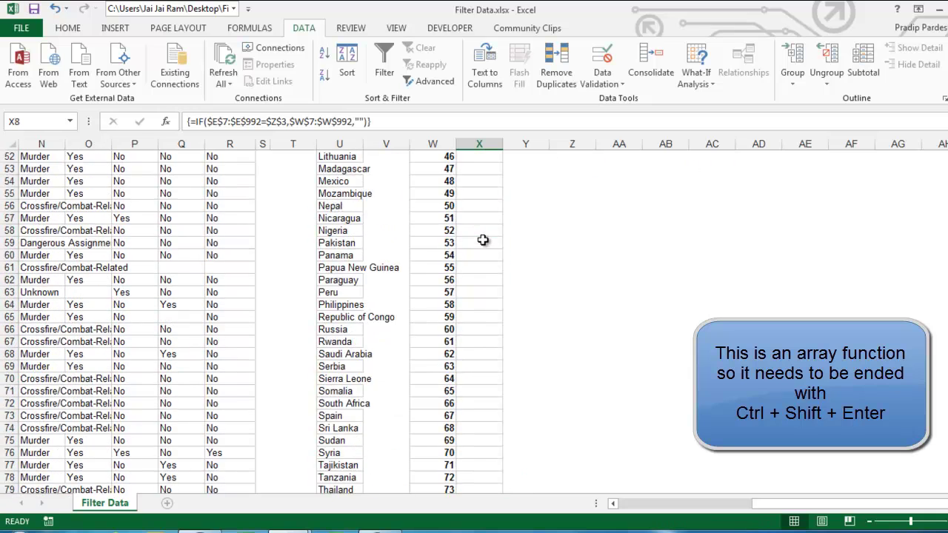
scroll(482, 240, "up", 4)
scroll(482, 240, "up", 7)
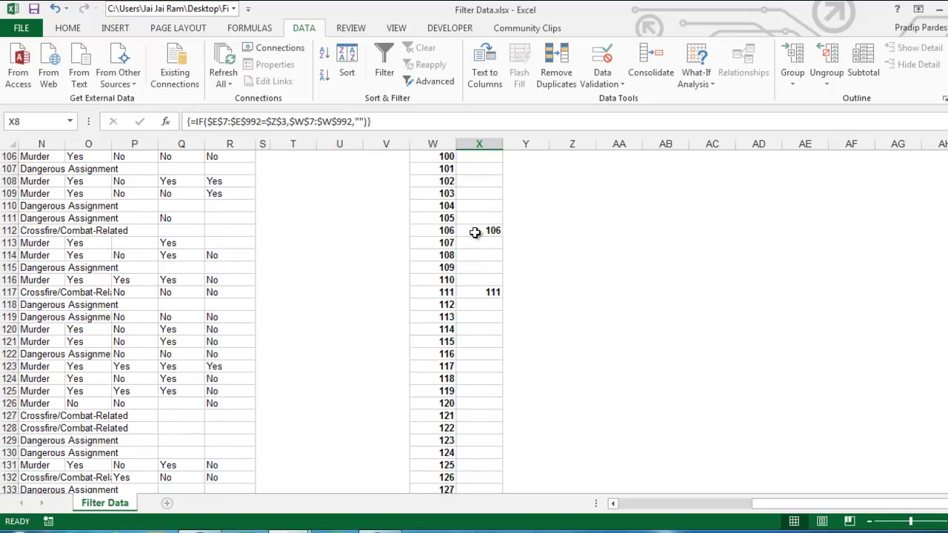
Compare the serial number returned in X112 with the country and other record data in row 112.
left_click(475, 232)
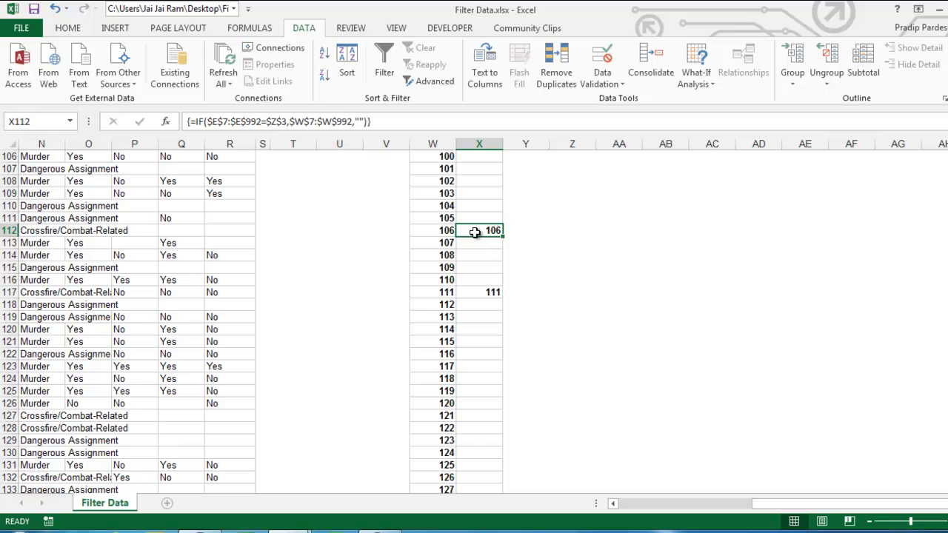
key("Left")
key("Left")
key("Left")
key("Left")
key("Left")
key("Left")
key("Left")
key("Left")
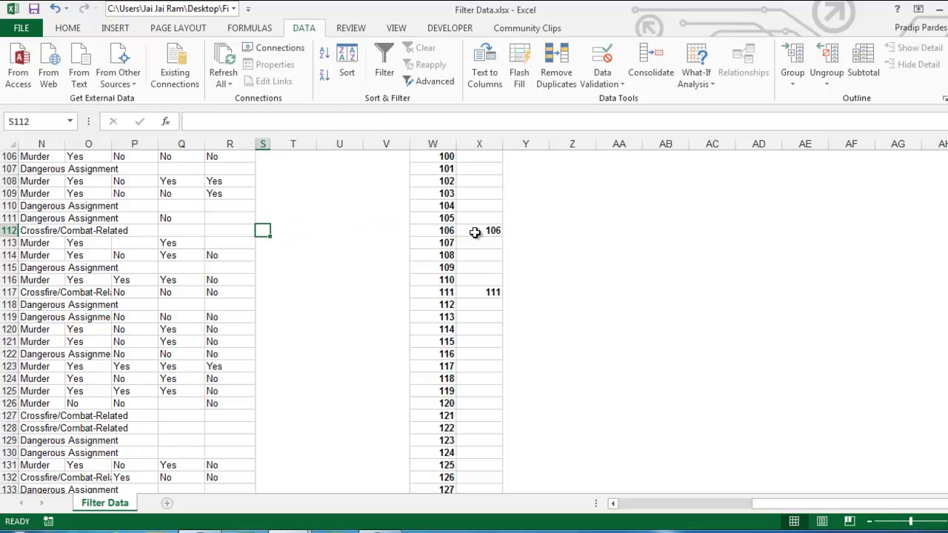
key("Left")
key("Left")
key("Left")
key("Left")
key("Left")
key("Left")
key("Left")
key("Left")
key("Left")
key("Left")
key("Left")
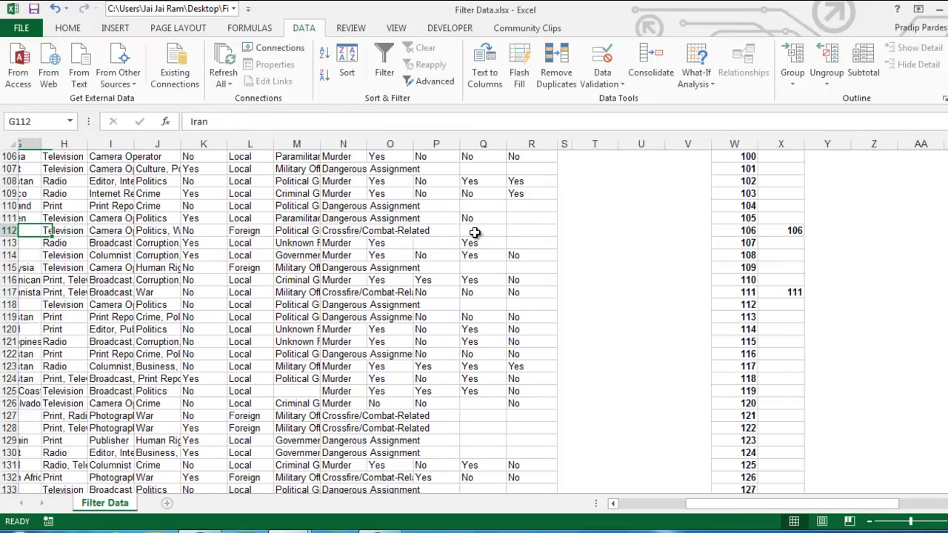
key("Left")
key("Left")
key("Left")
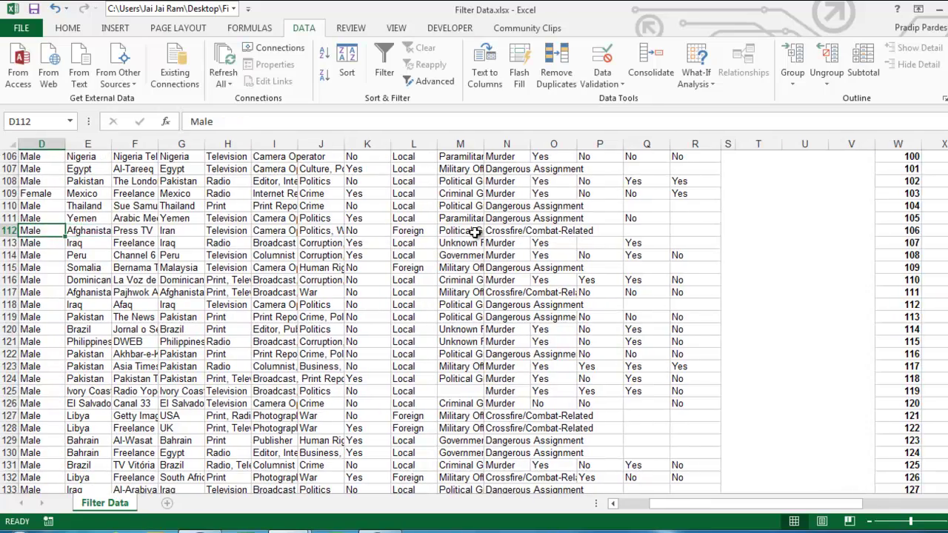
key("Left")
key("Right")
key("Right")
key("Right")
key("Right")
key("Right")
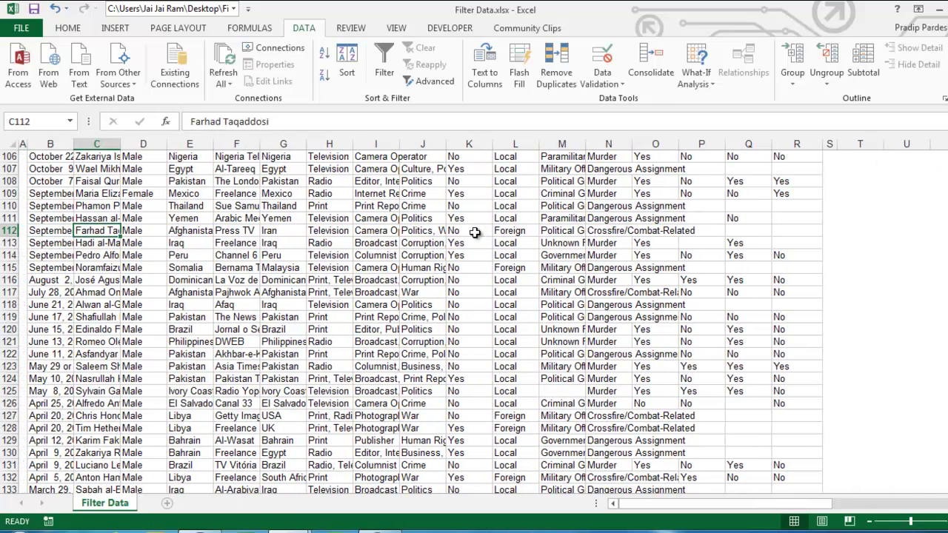
key("Right")
key("Right")
key("Right")
key("Right")
key("Right")
key("Right")
key("Right")
key("Right")
key("Right")
key("Right")
key("Right")
key("Right")
key("Right")
key("Right")
key("Right")
key("Right")
key("Right")
key("Right")
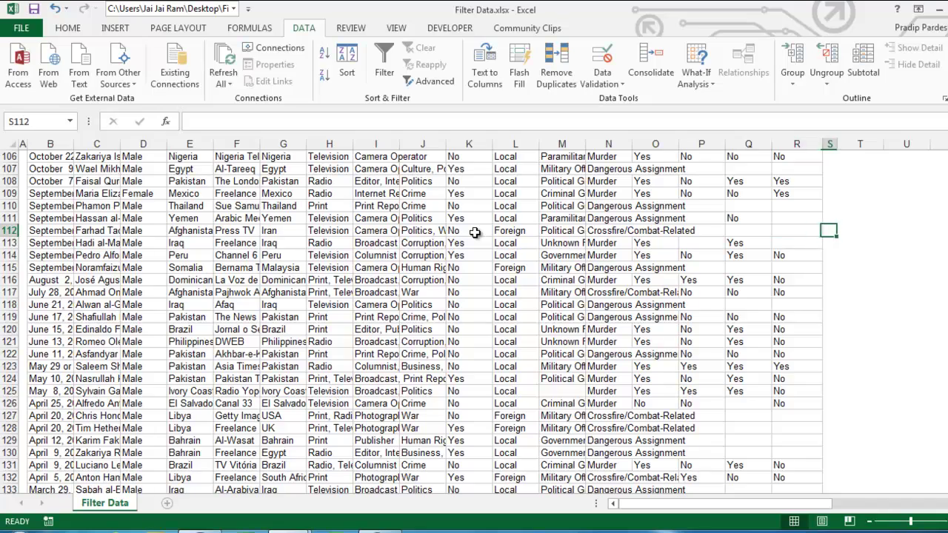
key("Right")
key("Right")
key("Left")
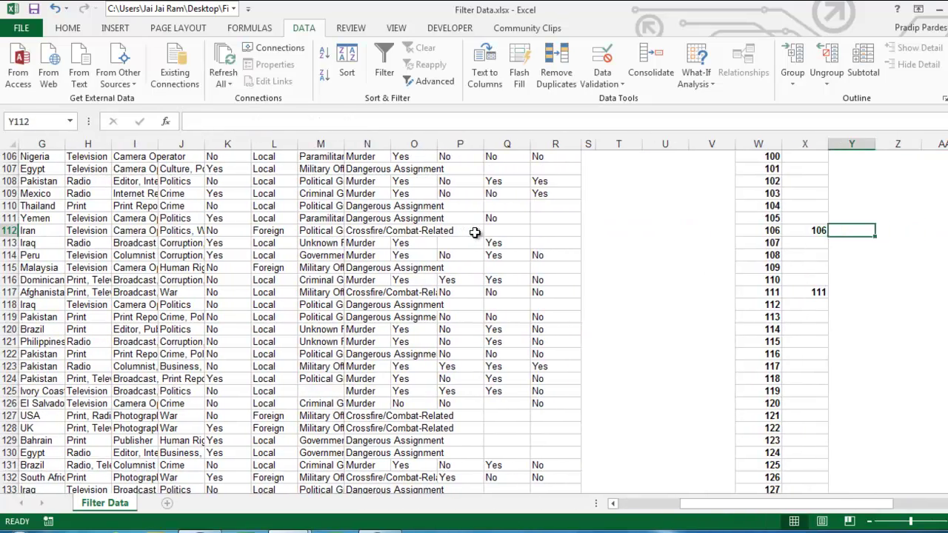
key("Left")
Change the country drop-down to Argentina and from there to Brazil.
key("ctrl+Up")
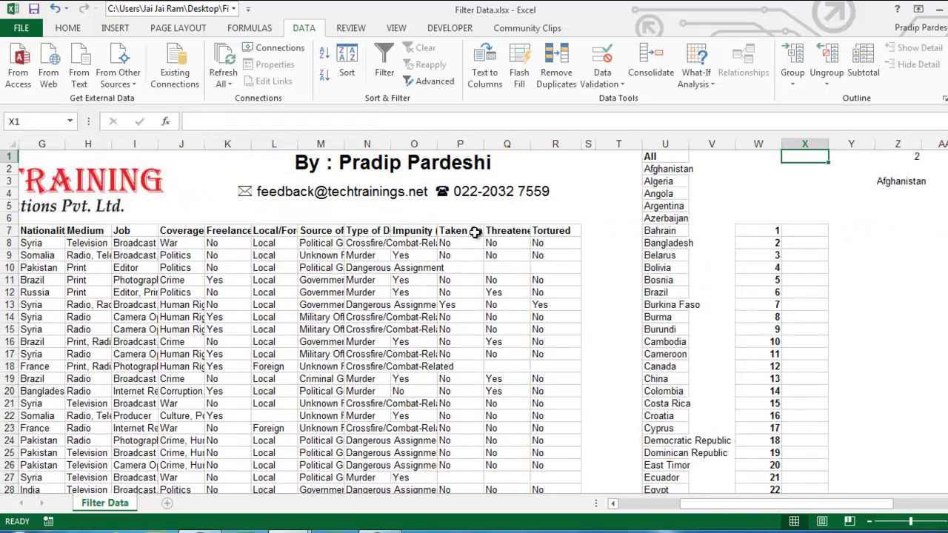
key("Right")
key("Right")
key("Right")
key("Right")
key("Right")
key("Right")
key("Right")
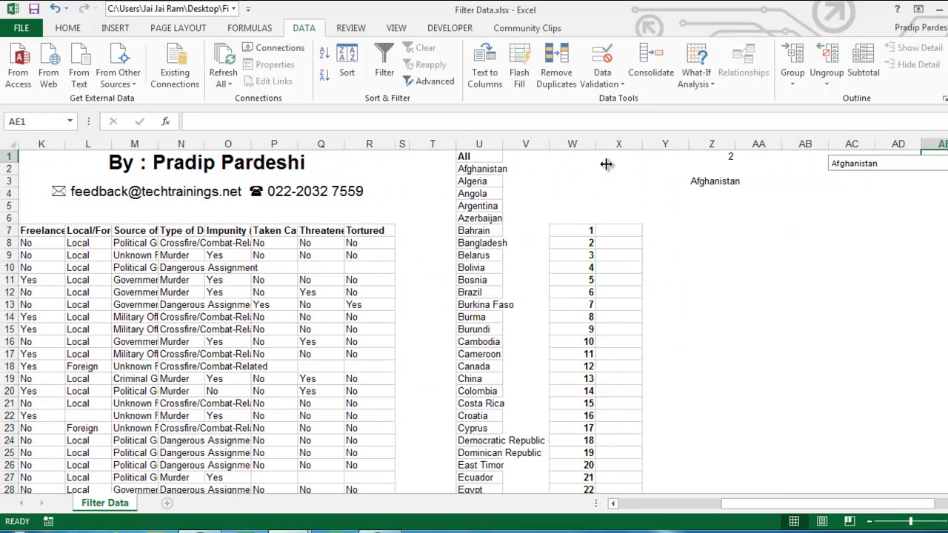
left_click(860, 163)
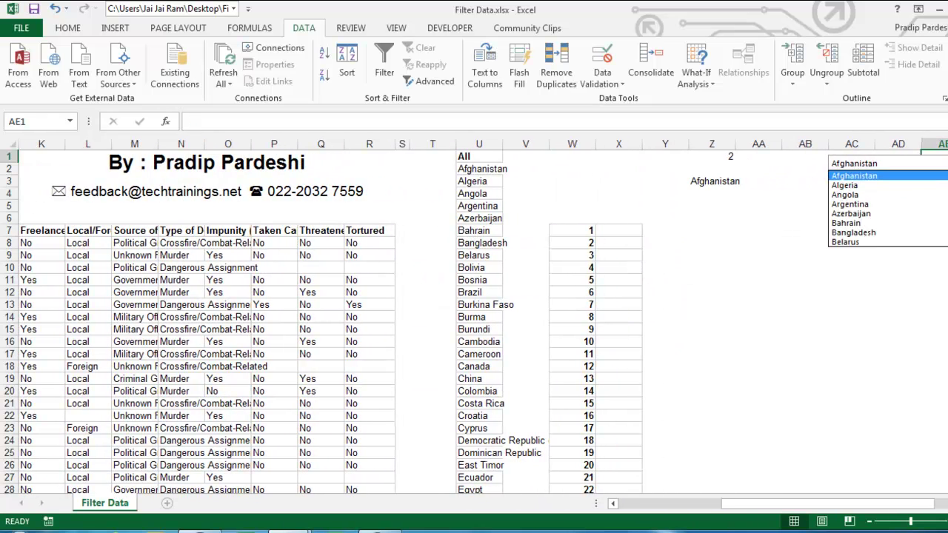
left_click(867, 209)
left_click(913, 168)
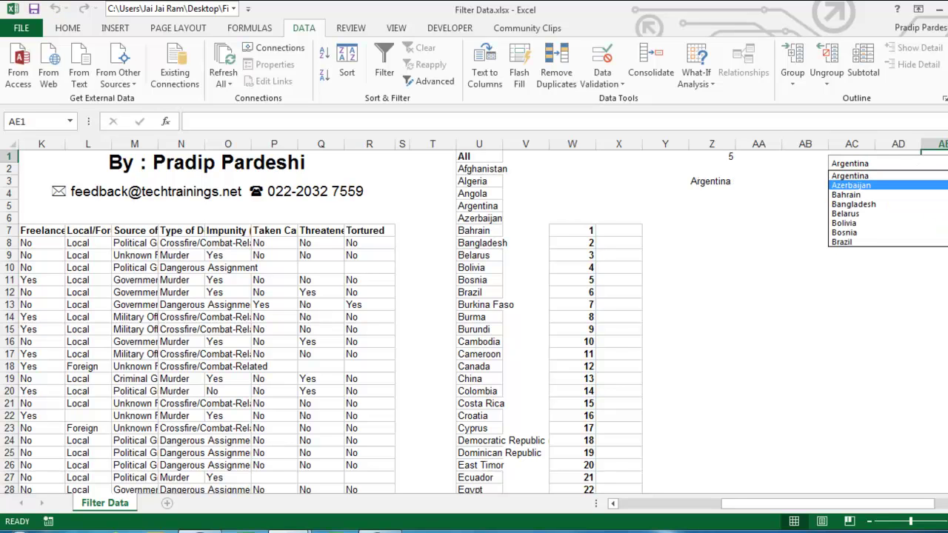
left_click(848, 243)
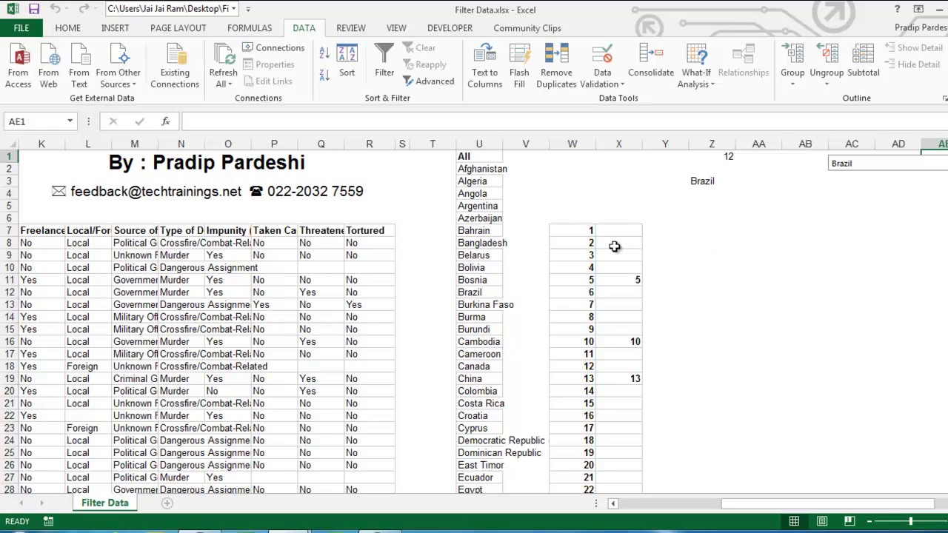
Check the serial numbers column X returns for Brazil in X11, X16, X19 and the rows below.
left_click(615, 278)
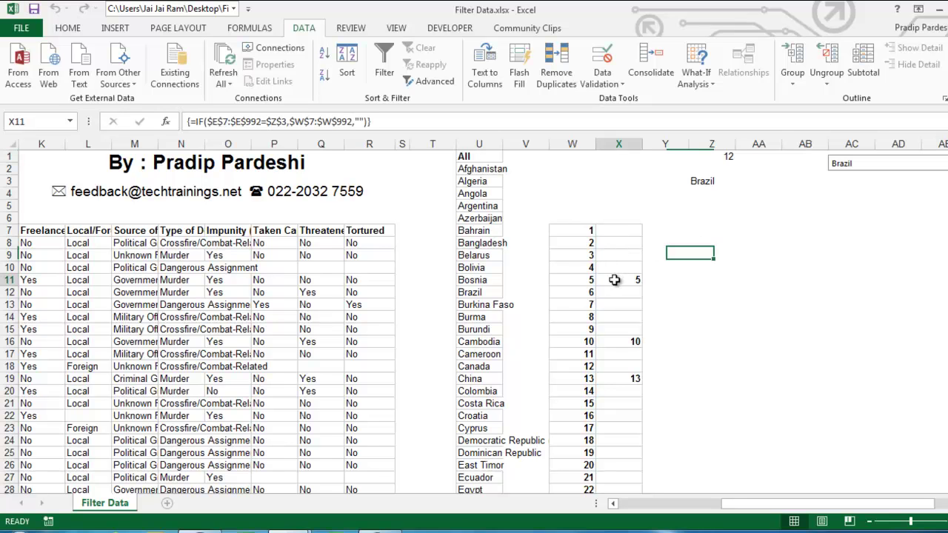
left_click(617, 341)
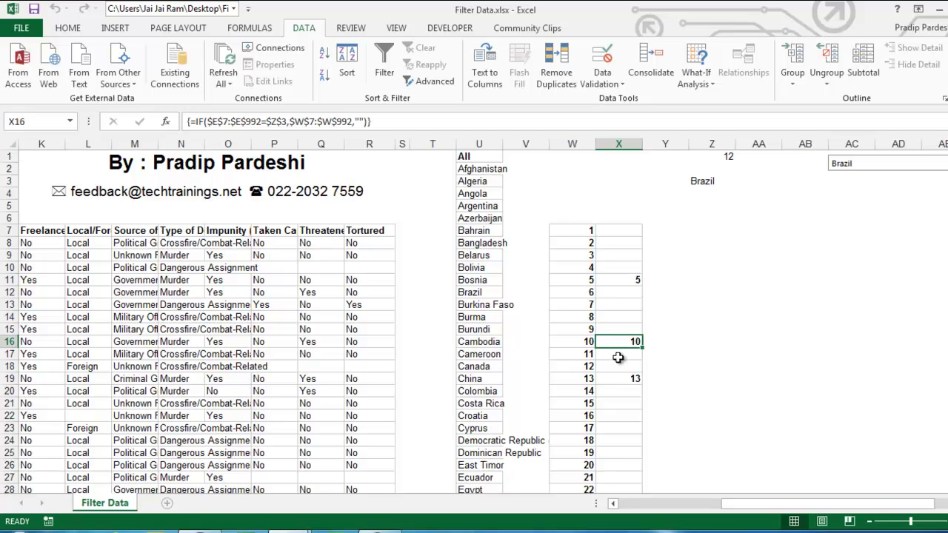
left_click(622, 379)
scroll(622, 381, "down", 9)
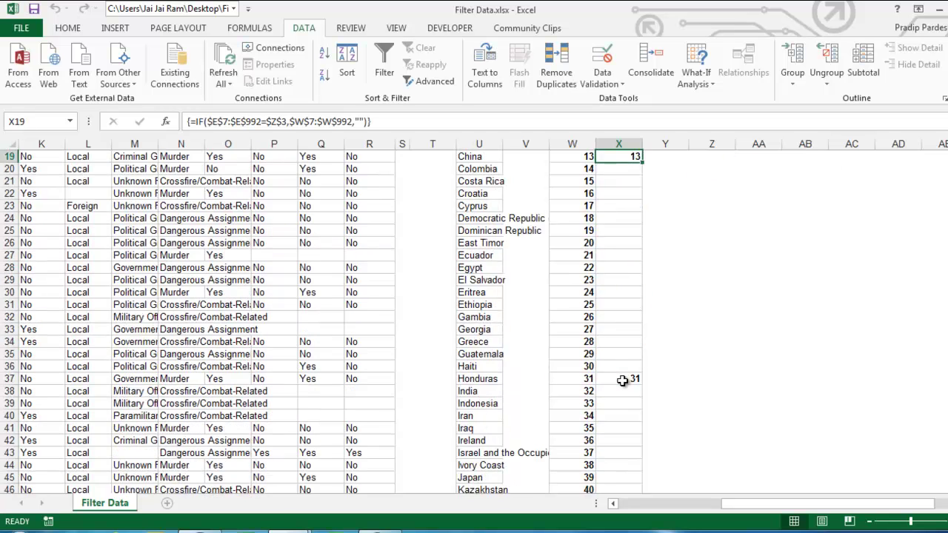
scroll(622, 381, "up", 9)
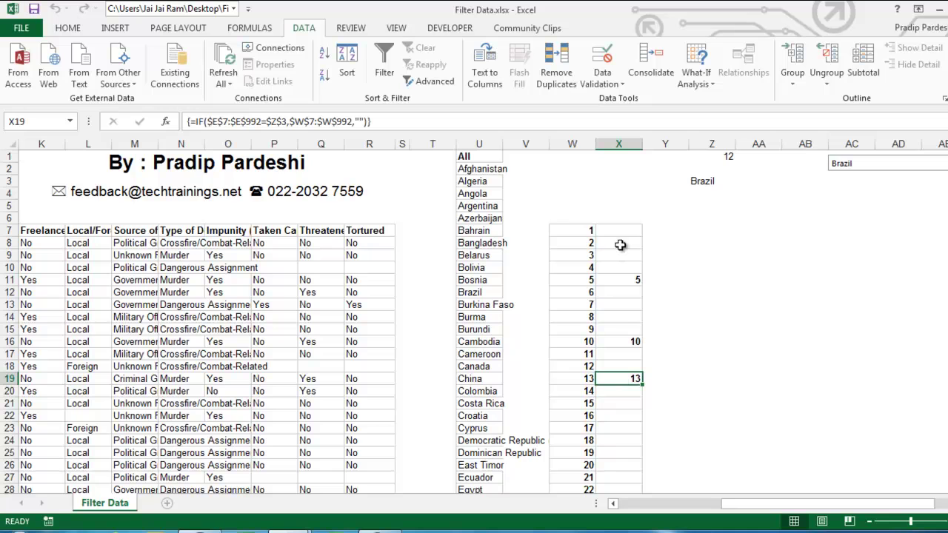
left_click(660, 230)
left_click(660, 244)
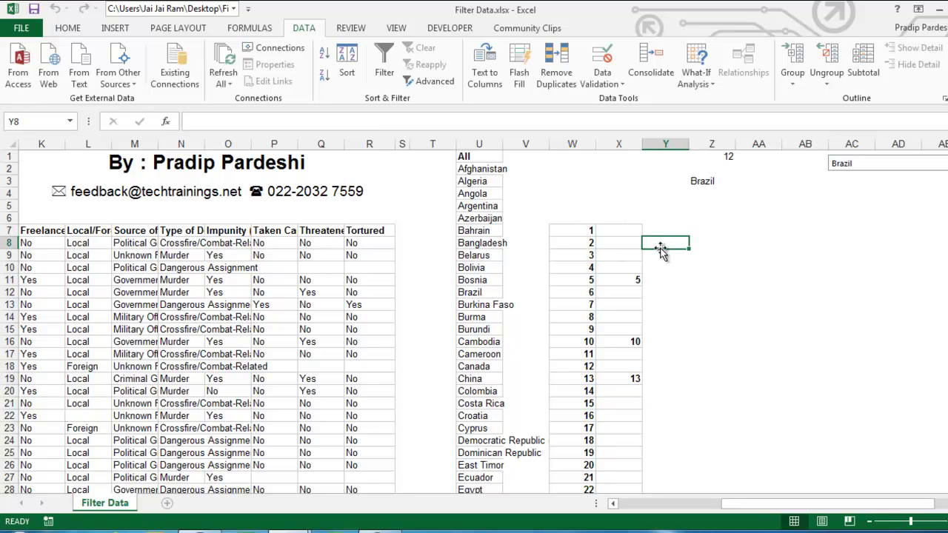
left_click(661, 256)
left_click(661, 267)
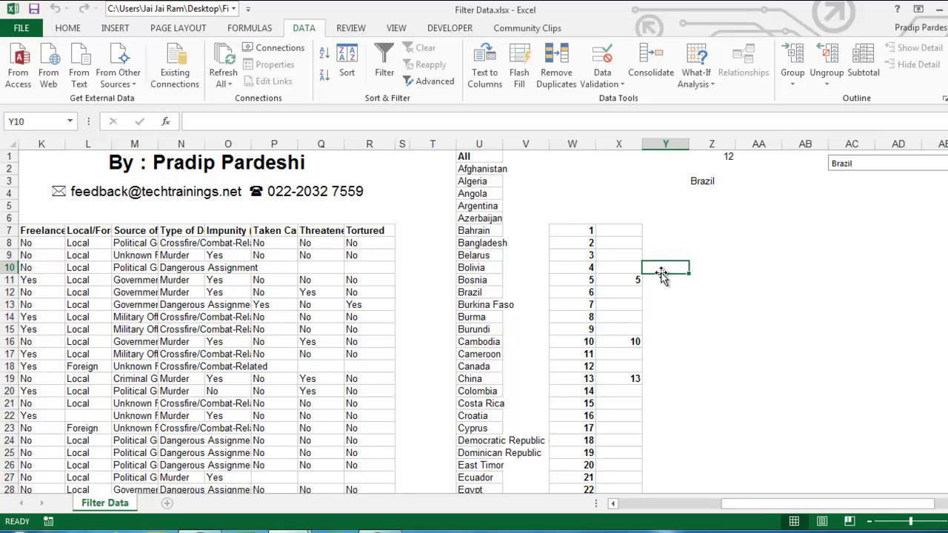
left_click(663, 230)
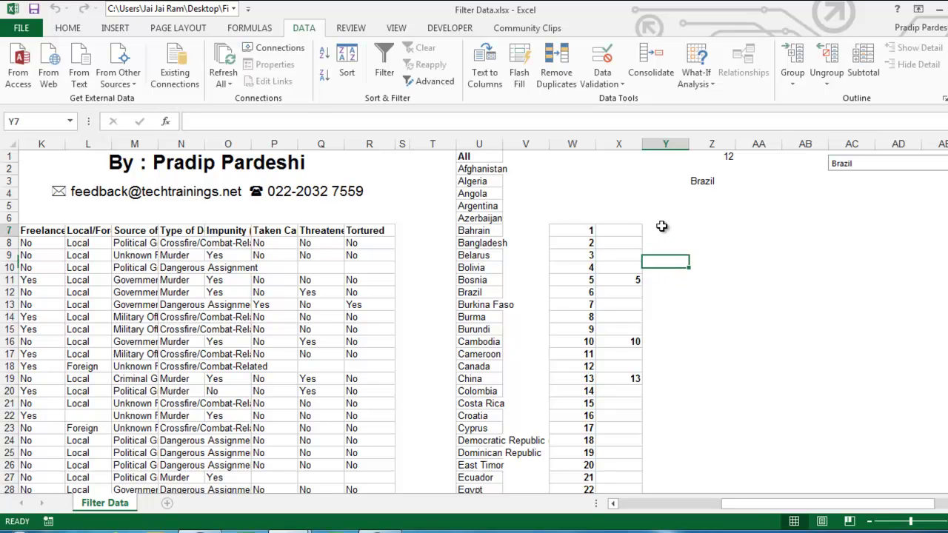
left_click(619, 230)
left_click_drag(619, 230, 615, 366)
Enter =SMALL($X$7:$X$992,W7) in Y7 to pull the smallest matching serial number from column X.
left_click(666, 230)
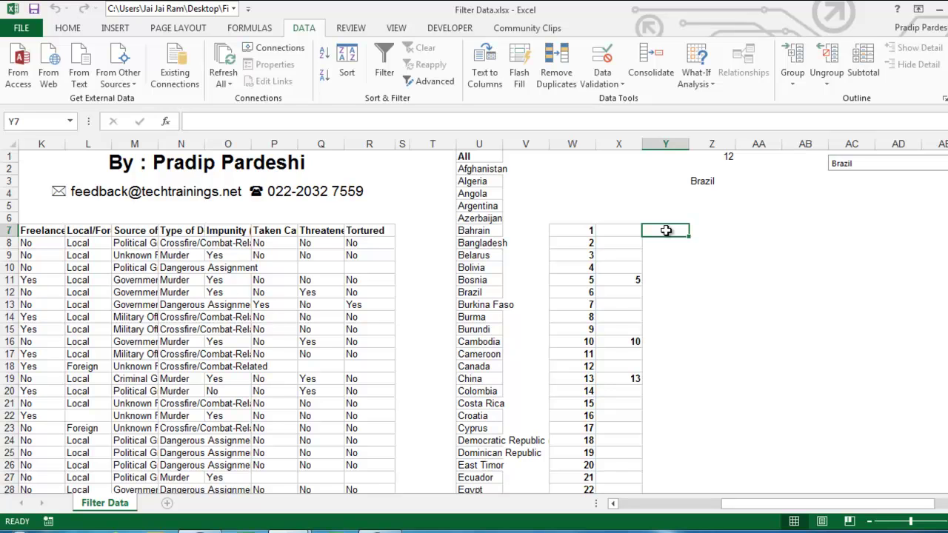
type("=")
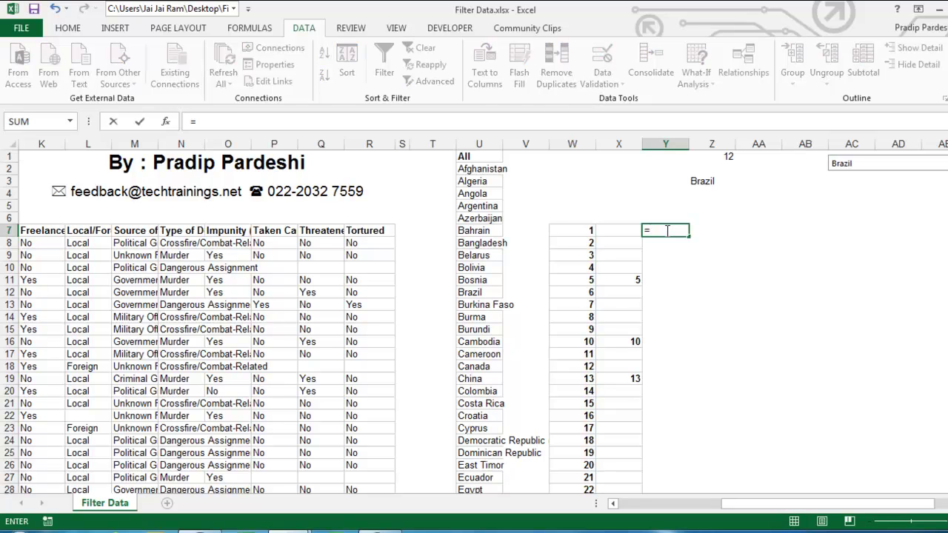
type("small")
key("Tab")
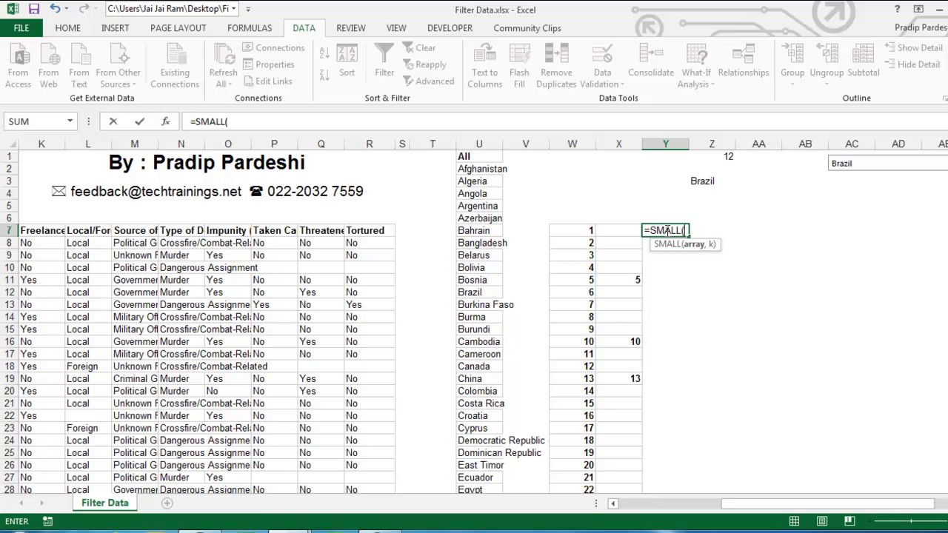
scroll(668, 231, "down", 1)
left_click(631, 195)
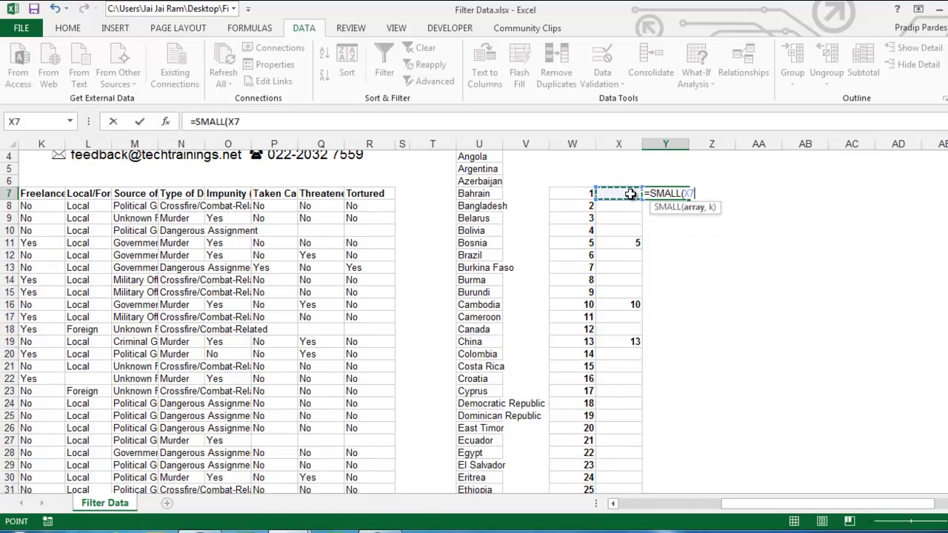
key("ctrl+shift+Down")
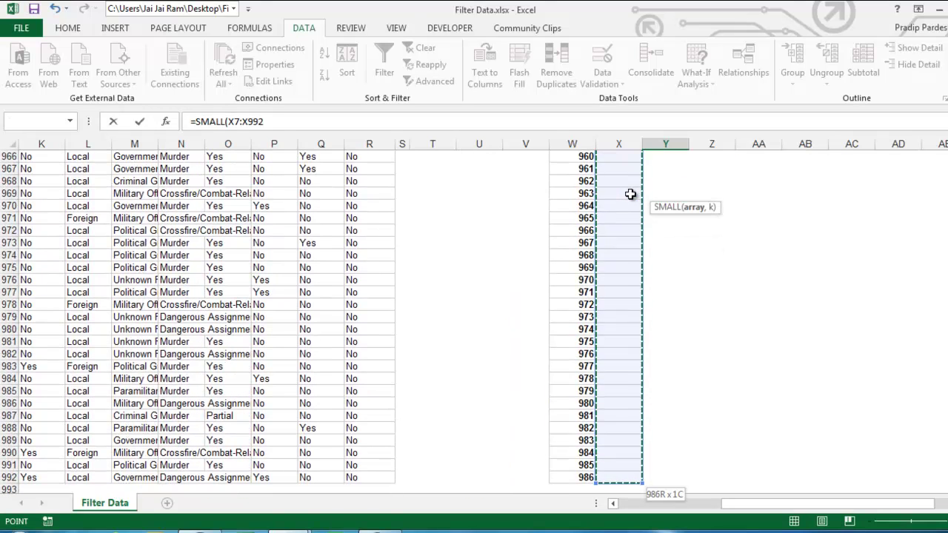
key("ctrl+BackSpace")
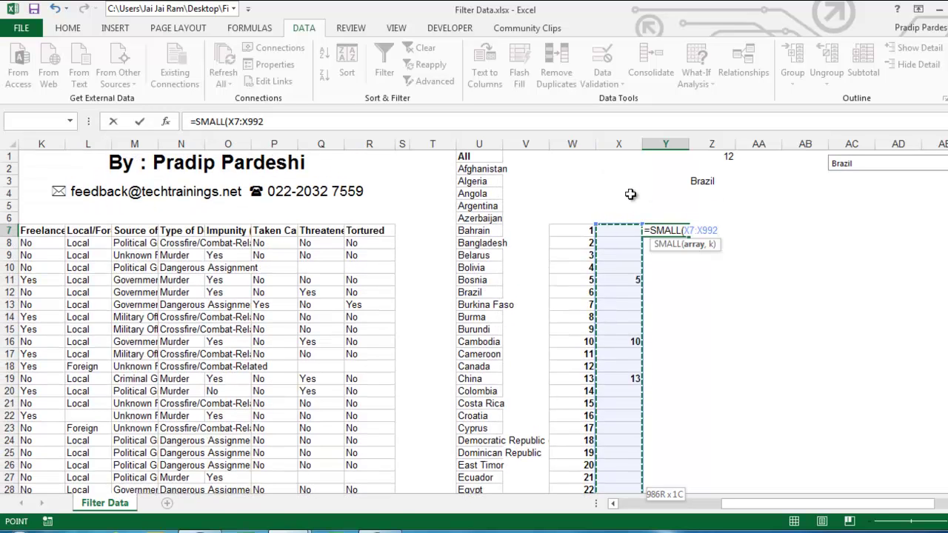
key("F4")
type(",")
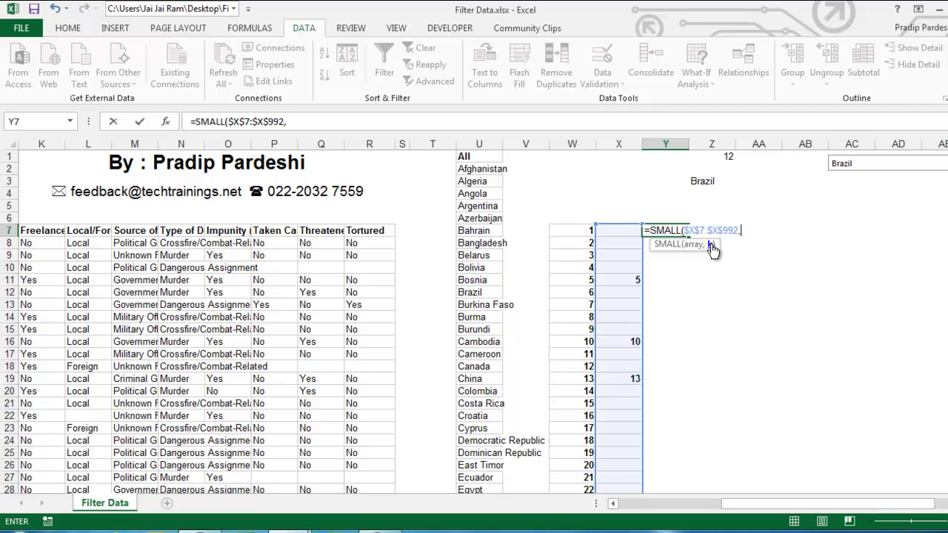
left_click(583, 230)
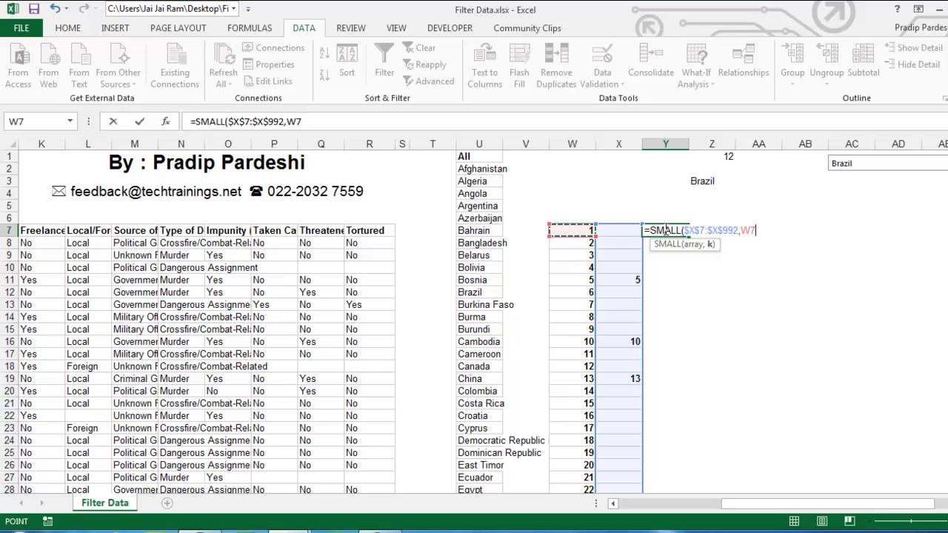
key("Return")
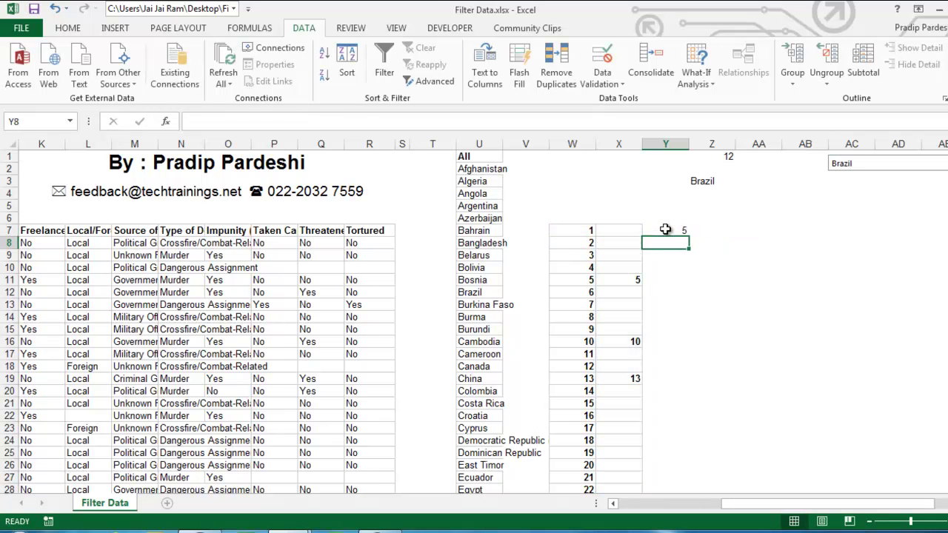
Copy the SMALL formula from Y7 into Y8 and fill it down the remaining rows of column Y.
left_click(665, 230)
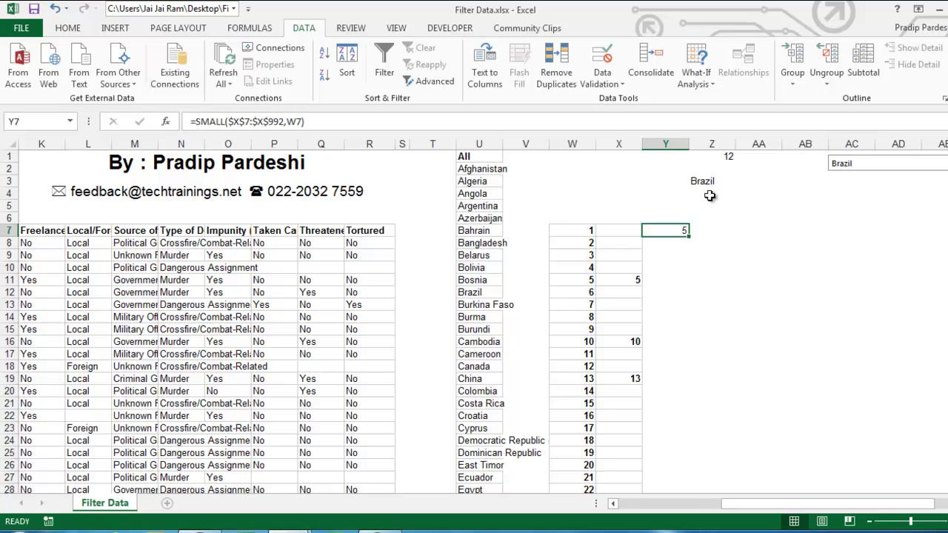
left_click_drag(689, 236, 678, 244)
left_click(672, 244)
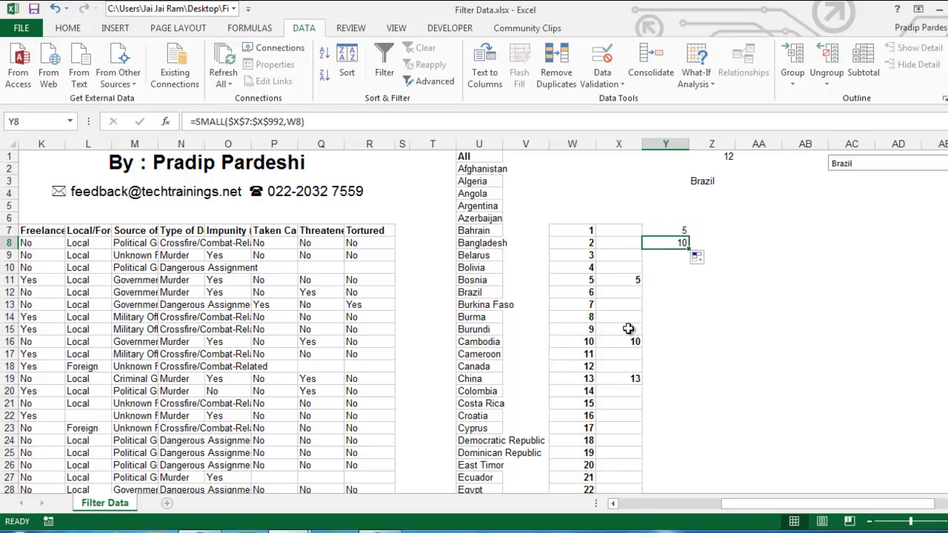
left_click_drag(621, 234, 625, 449)
left_click(681, 245)
double_click(689, 250)
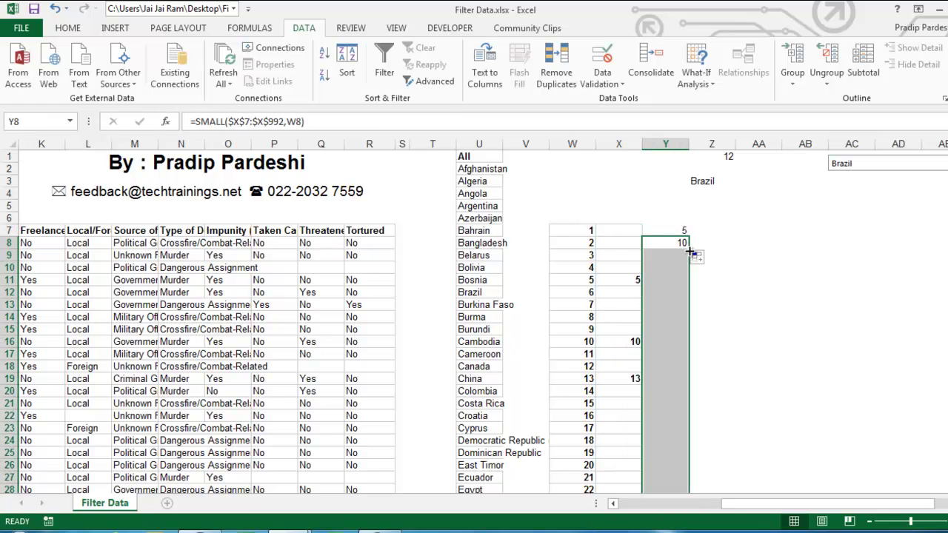
Examine the serial numbers in column Y from Y7 down and the results beyond the last match.
left_click(671, 292)
scroll(670, 292, "down", 13)
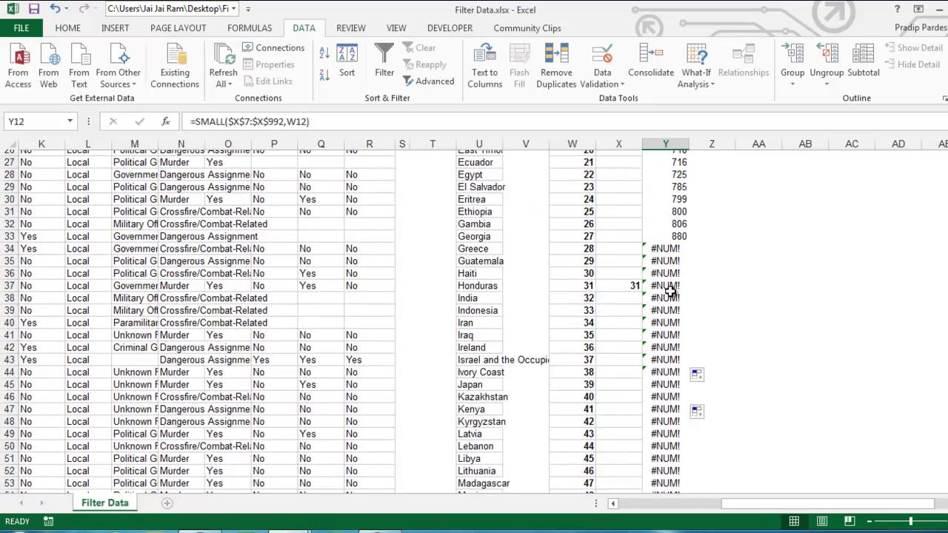
scroll(671, 292, "up", 13)
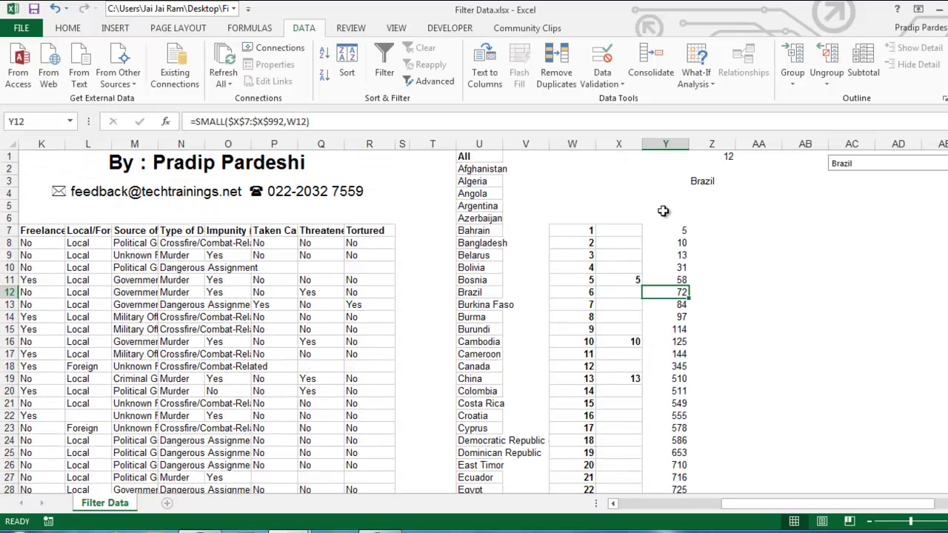
left_click_drag(669, 230, 658, 448)
scroll(658, 444, "down", 9)
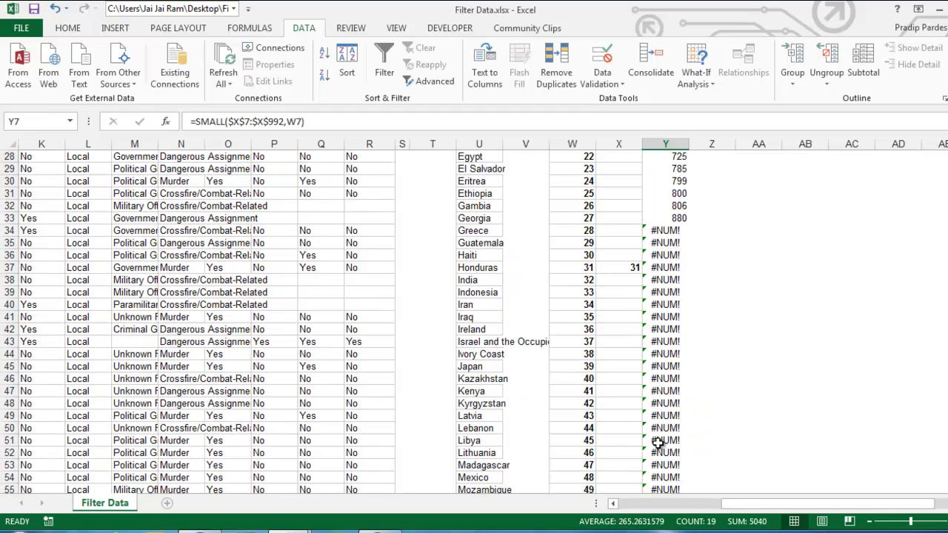
scroll(658, 443, "up", 9)
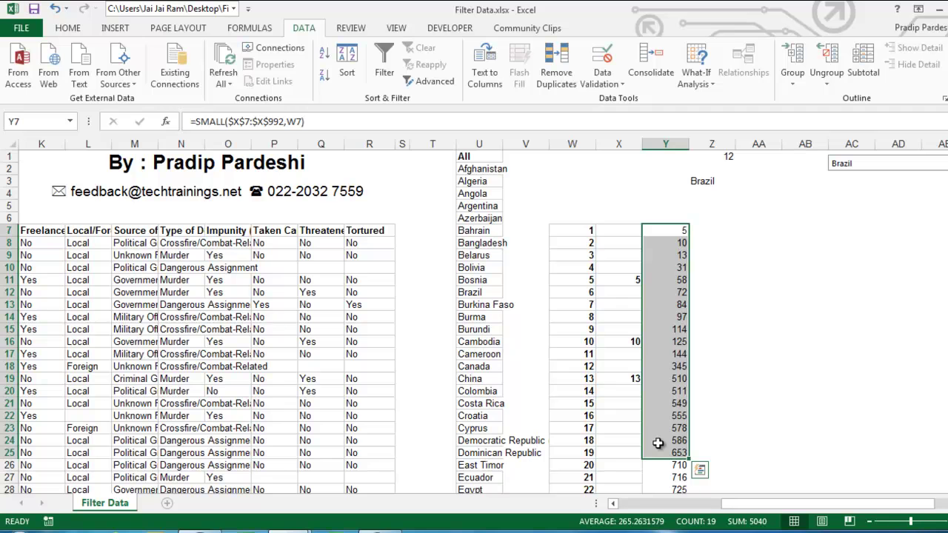
Wrap the SMALL formula in Y7 in IFERROR so that errors return an empty string: =IFERROR(SMALL($X$7:$X$992,W7),"").
left_click(675, 232)
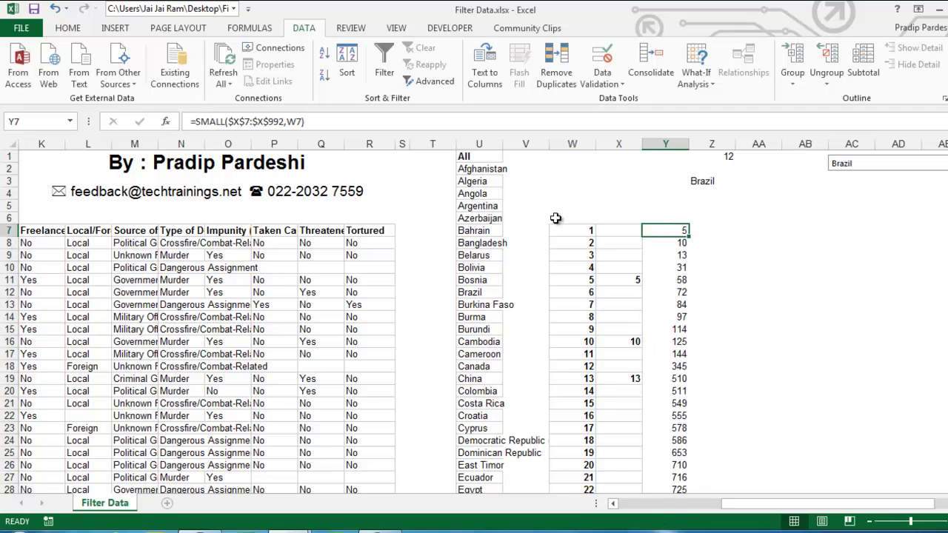
left_click(212, 121)
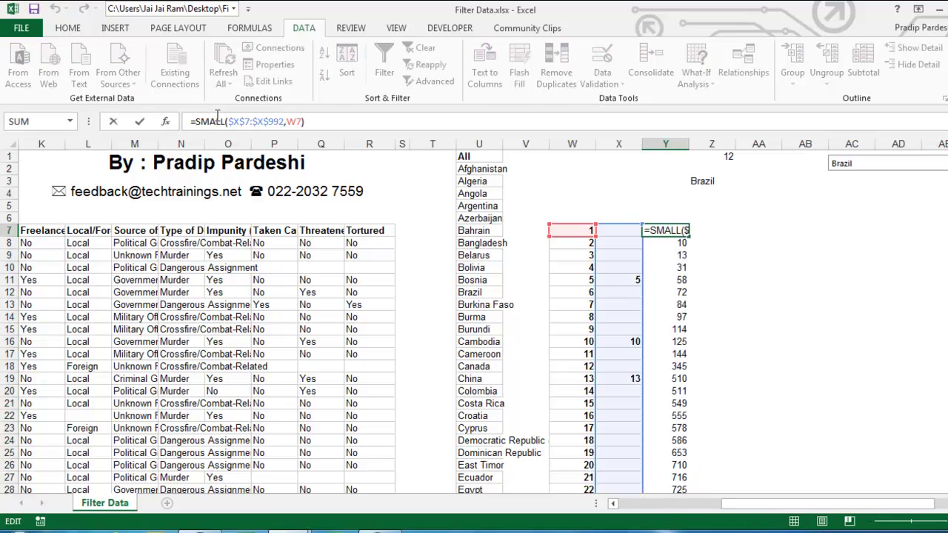
type("ifer")
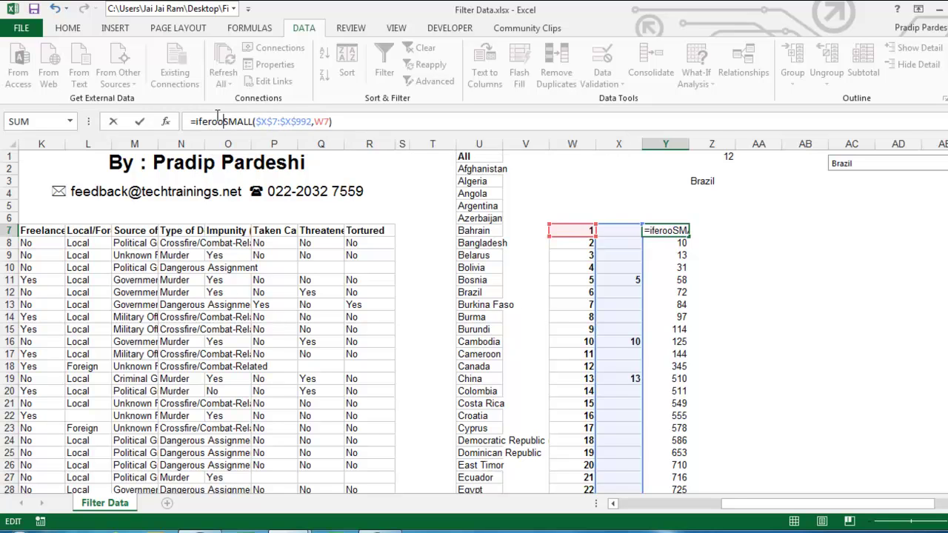
key("Tab")
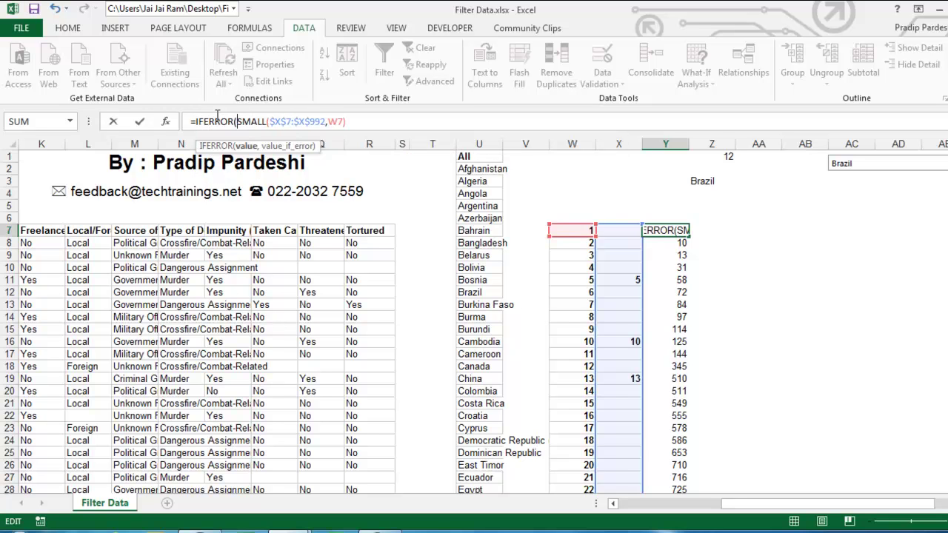
left_click(368, 122)
type(",")
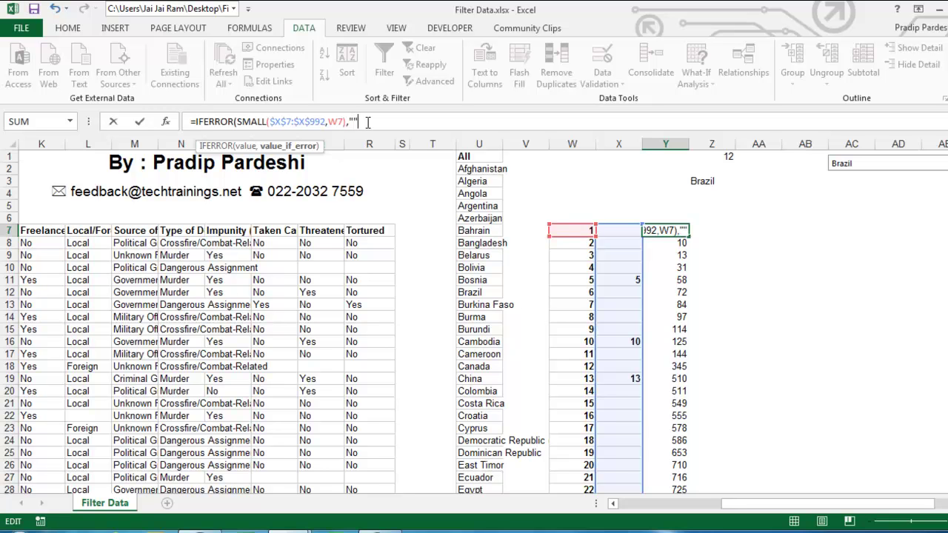
type("\"\")")
key("Return")
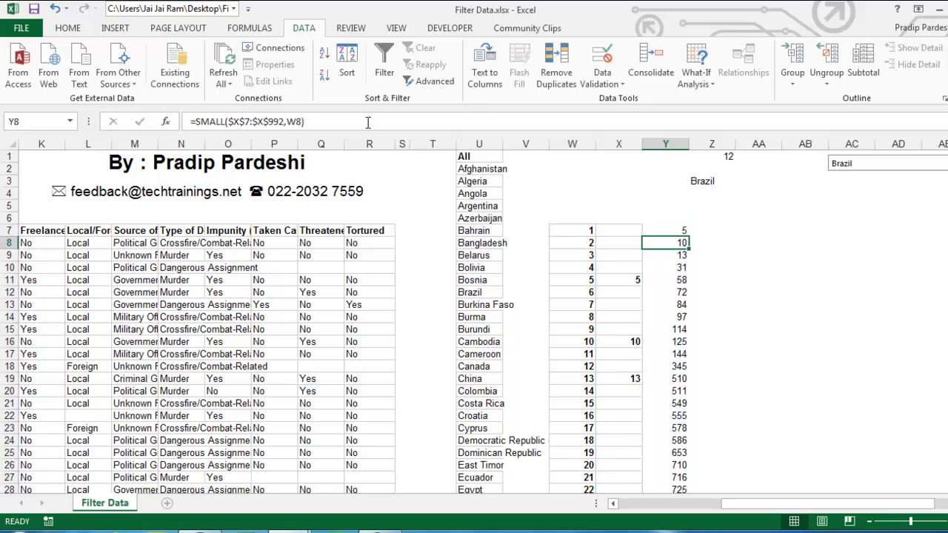
Fill the IFERROR formula from Y7 down column Y and check the rows below the matching serial numbers.
left_click(680, 232)
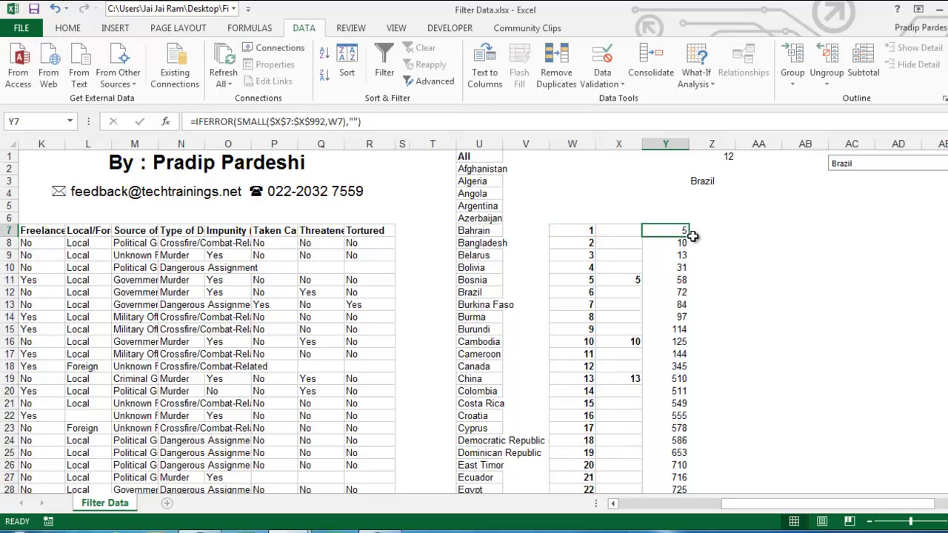
double_click(687, 236)
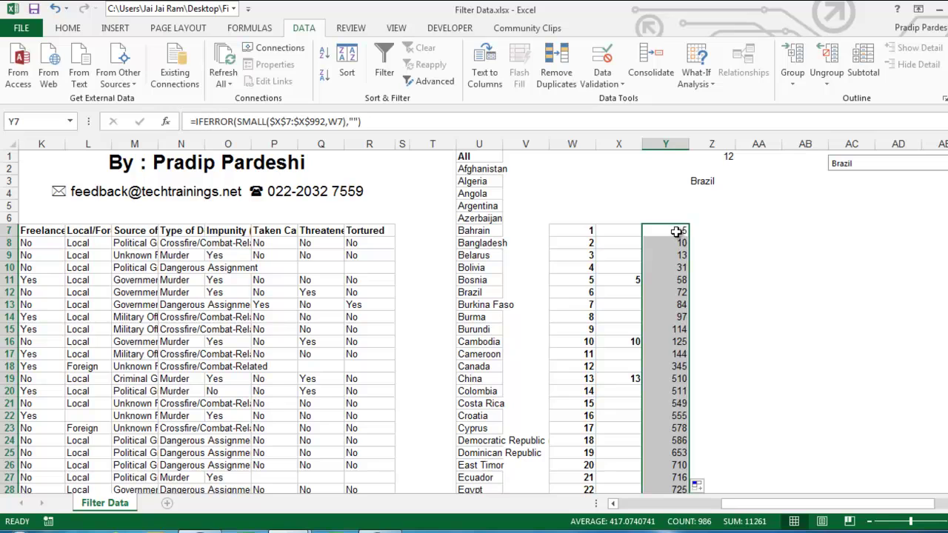
left_click(674, 230)
left_click_drag(674, 230, 674, 256)
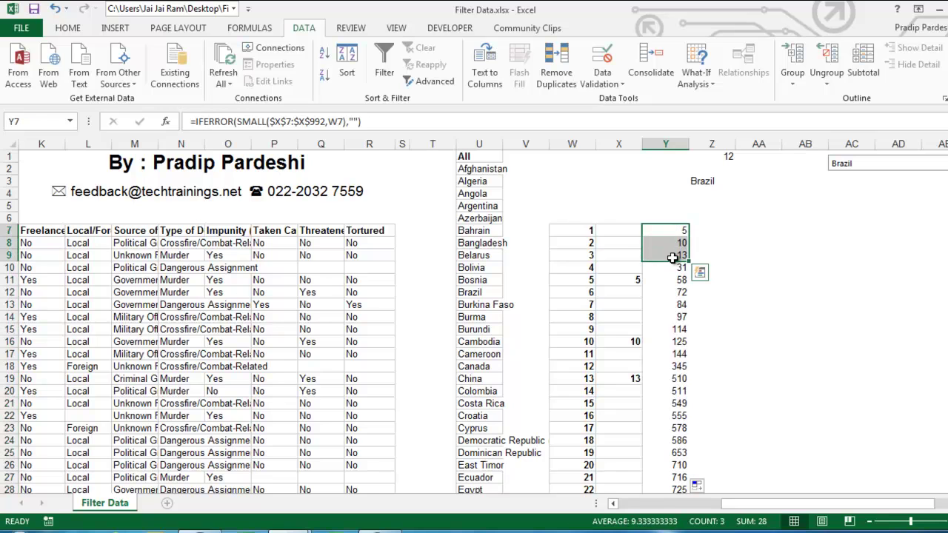
scroll(673, 258, "down", 7)
scroll(673, 257, "down", 13)
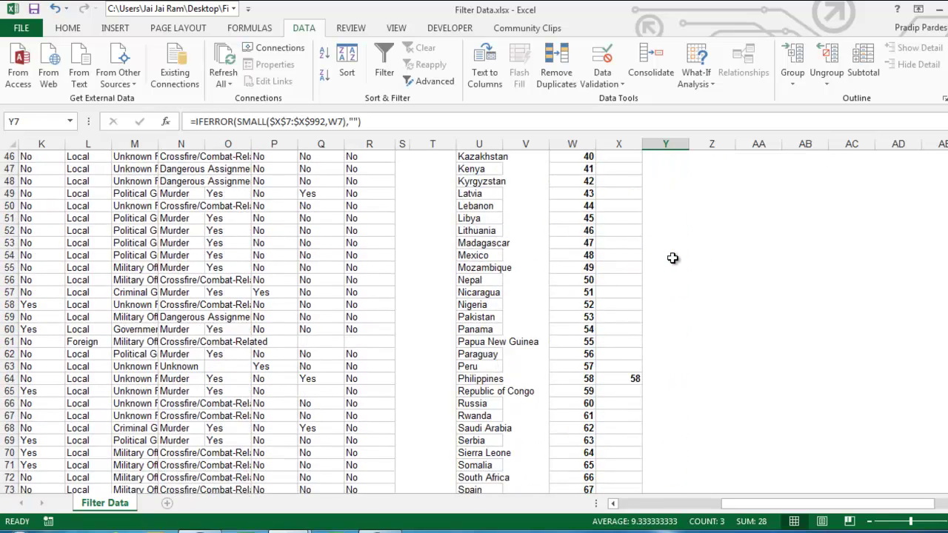
scroll(673, 257, "up", 20)
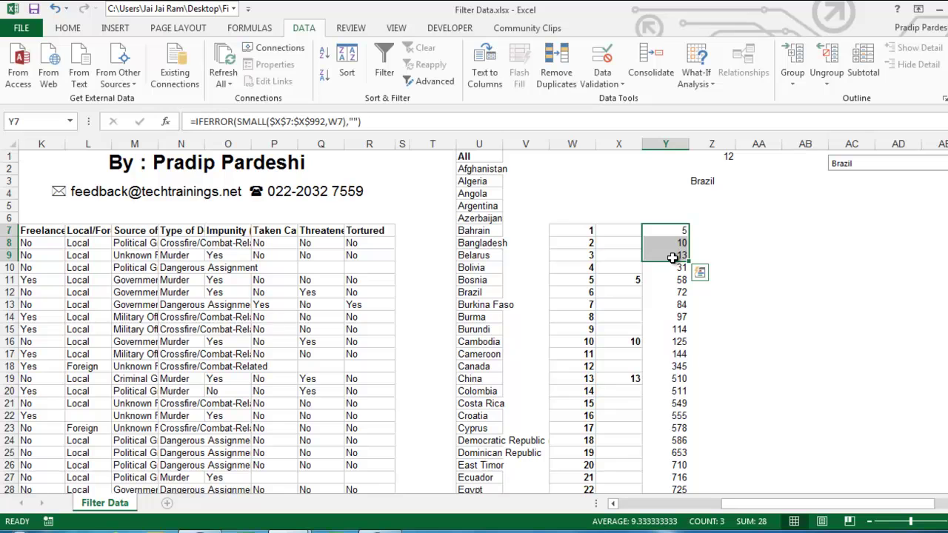
Copy the table headers from B7:R7 and paste them into row 6 starting at Z6.
left_click(680, 230)
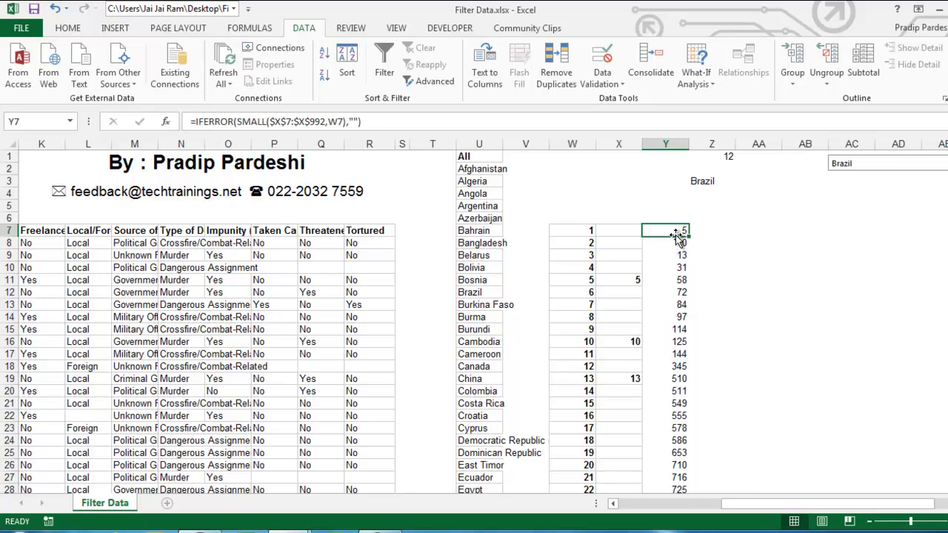
left_click(367, 232)
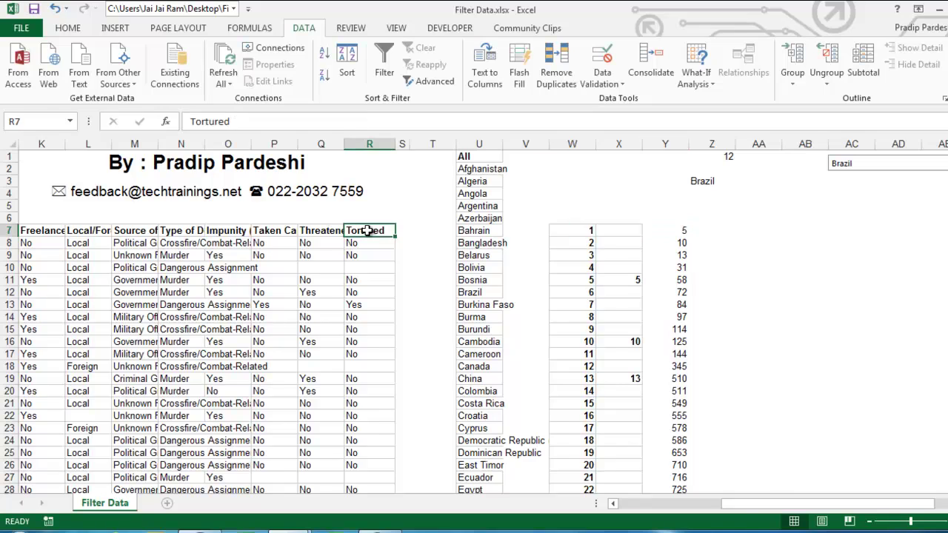
key("ctrl+shift+Left")
key("ctrl+c")
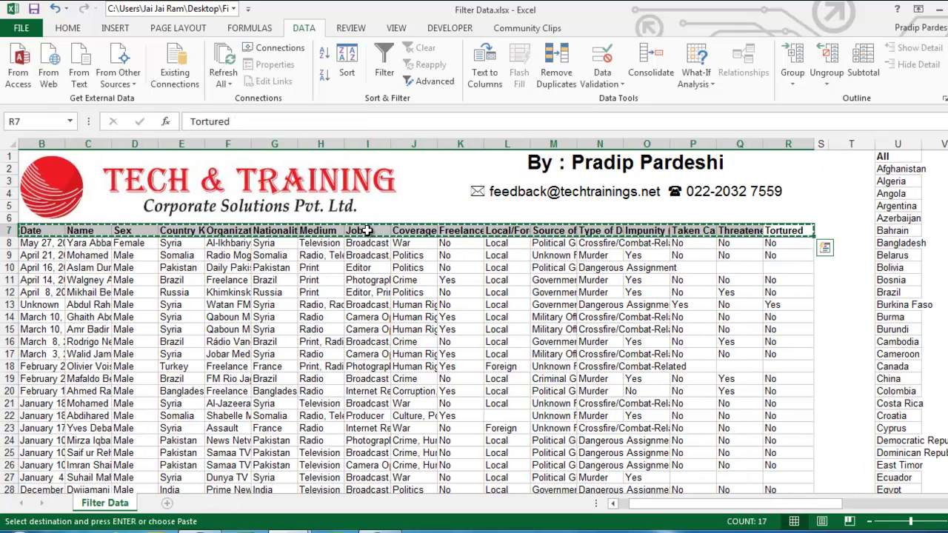
key("Right")
key("Right")
key("Right")
key("Right")
key("Right")
key("Right")
key("Right")
key("Right")
key("Right")
key("Right")
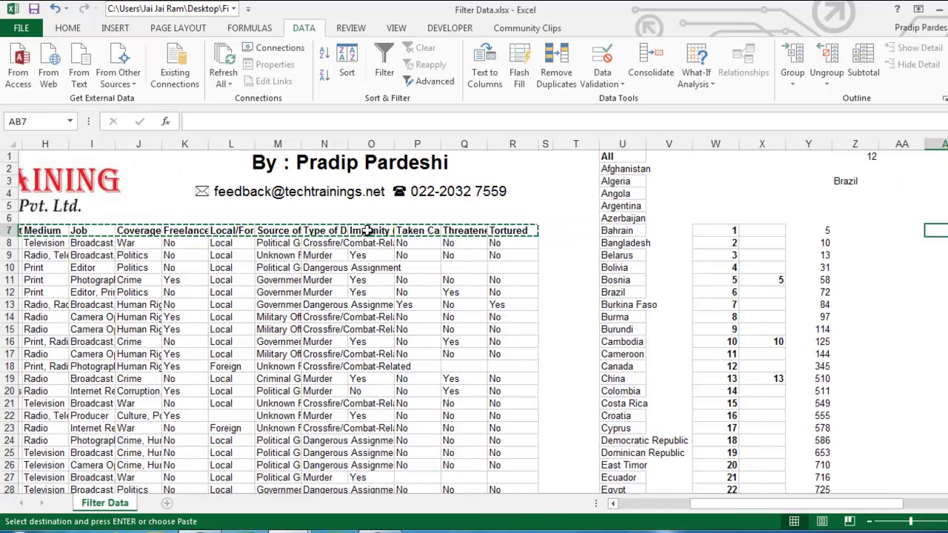
key("Up")
key("Right")
key("Right")
key("Right")
key("Right")
key("Right")
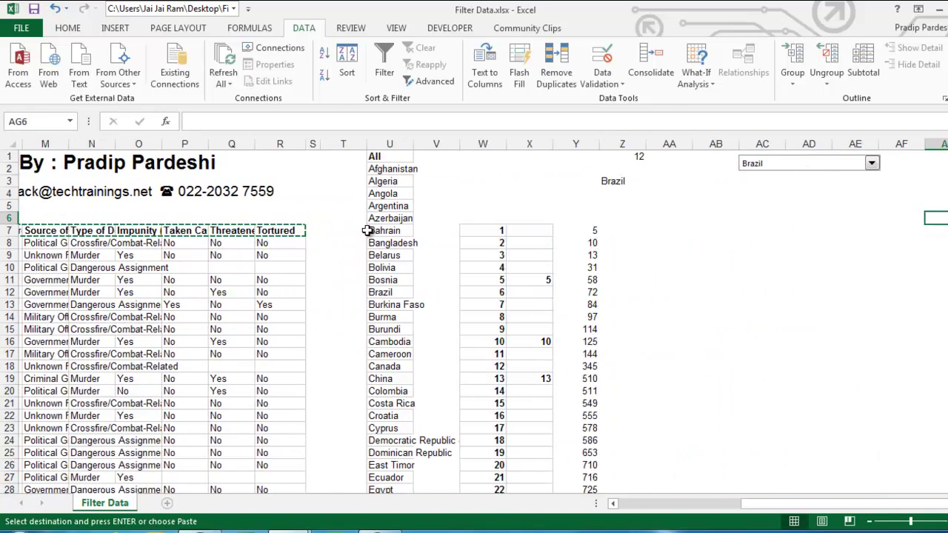
key("Left")
key("Left")
key("Left")
key("Left")
key("Left")
key("Left")
key("Left")
key("Right")
key("Right")
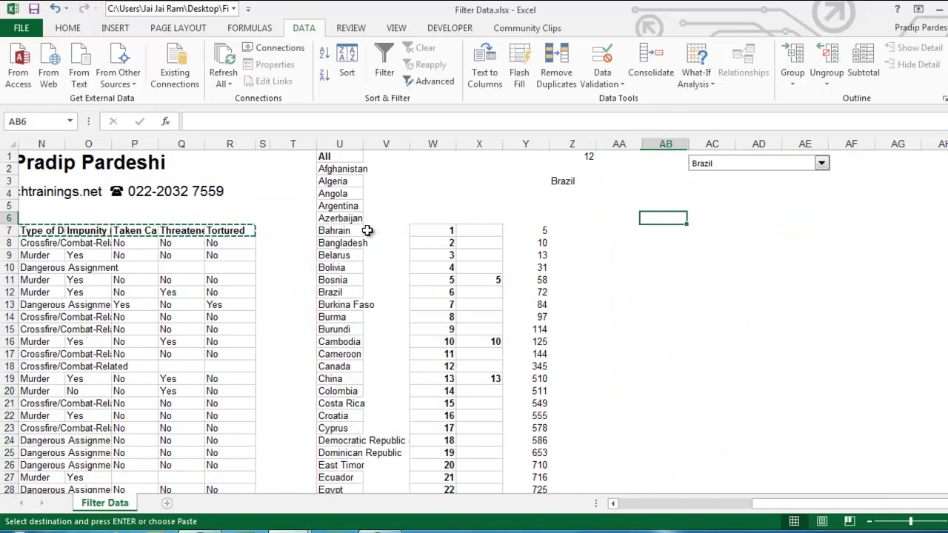
key("Left")
key("Left")
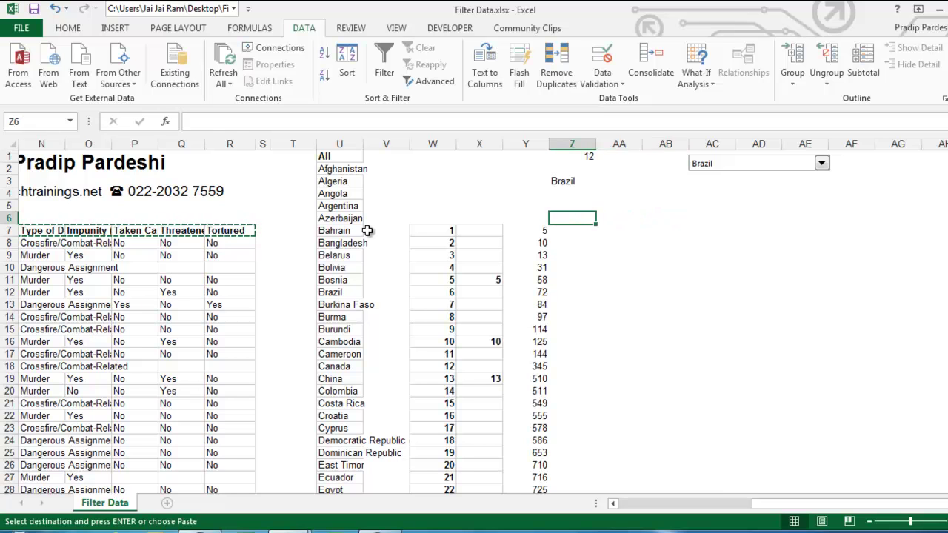
key("ctrl+v")
key("Right")
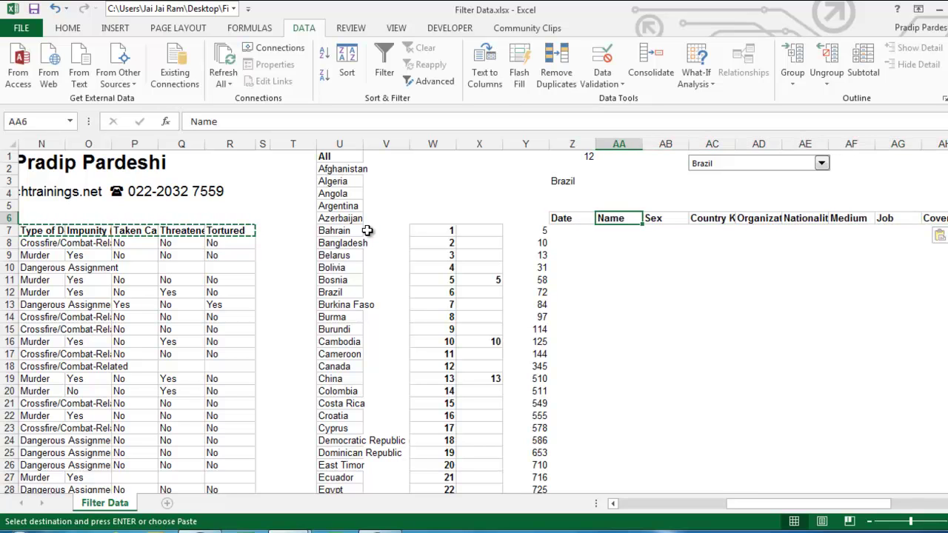
key("Right")
key("Right")
key("Right")
key("Left")
key("Left")
key("Left")
key("Left")
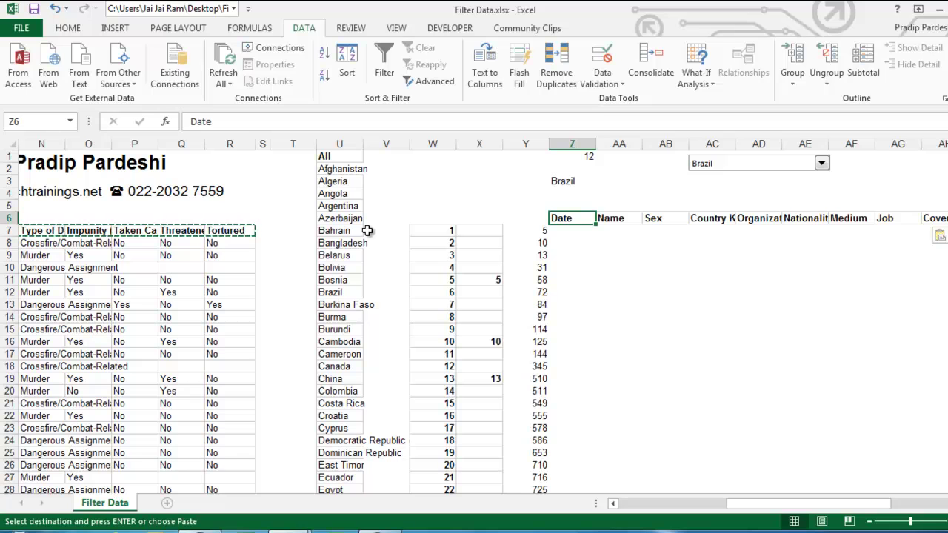
Start an INDEX formula in Z7, below the Date header, with the absolute range $B$7:$R$992 as its array.
key("Down")
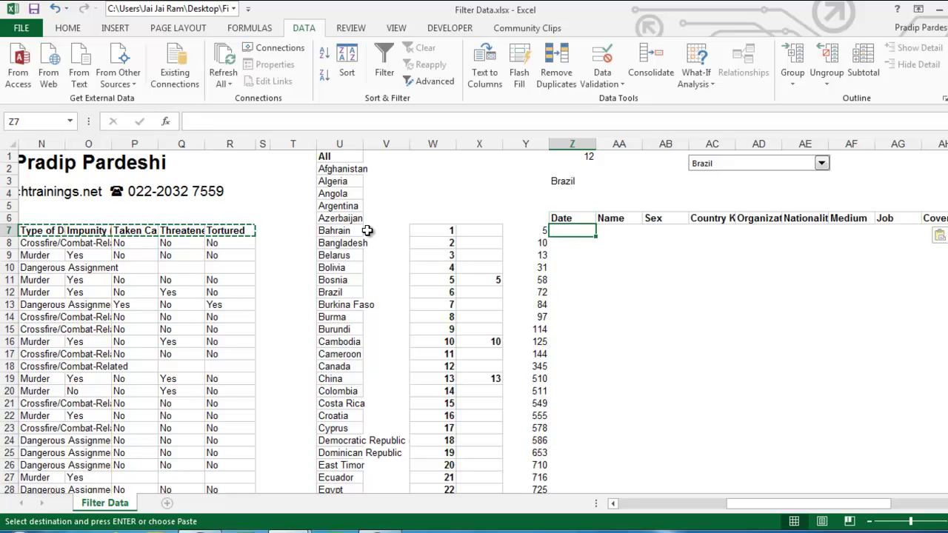
type("=")
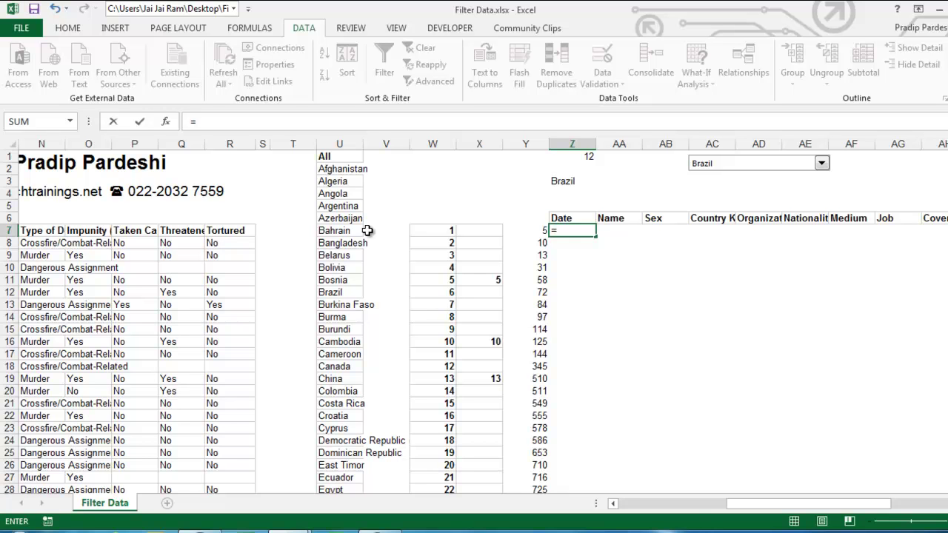
type("index")
key("Tab")
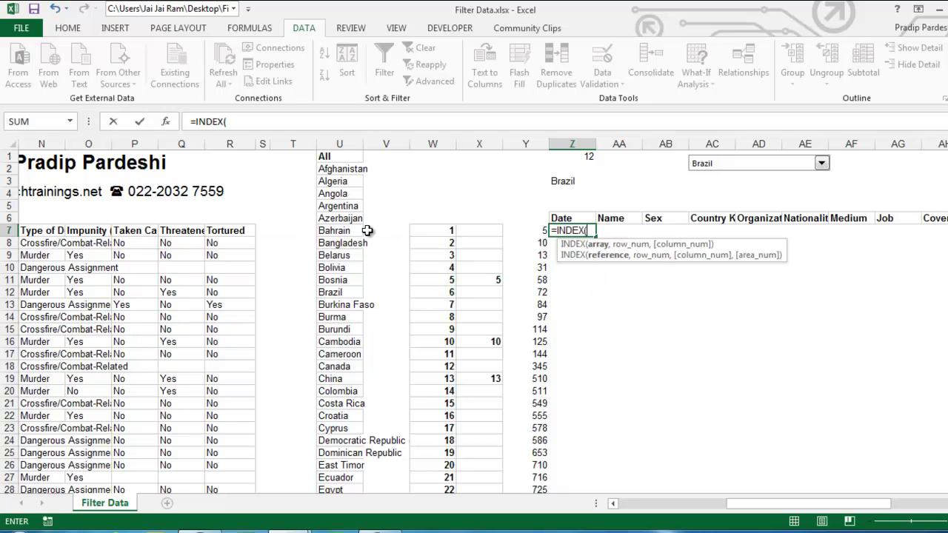
left_click(232, 231)
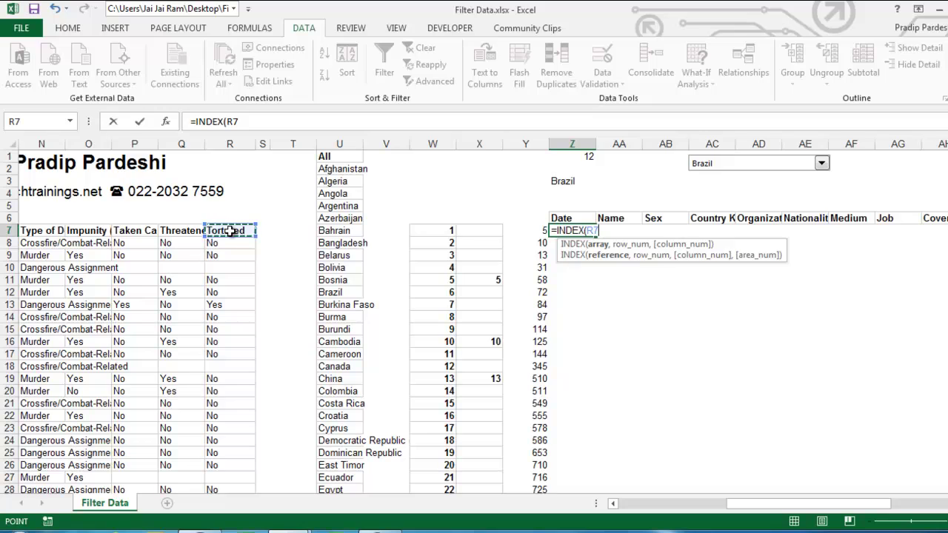
key("ctrl+shift+Left")
key("ctrl+shift+Down")
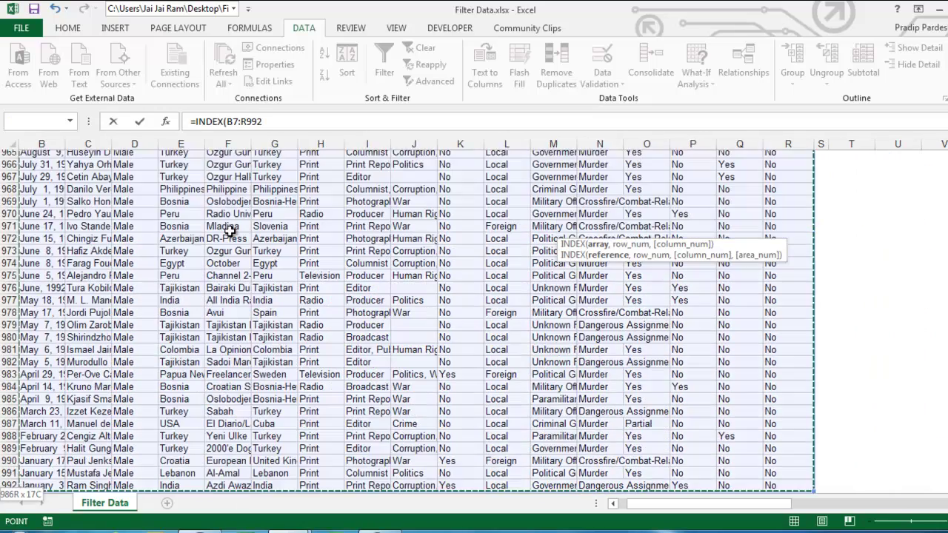
key("ctrl+BackSpace")
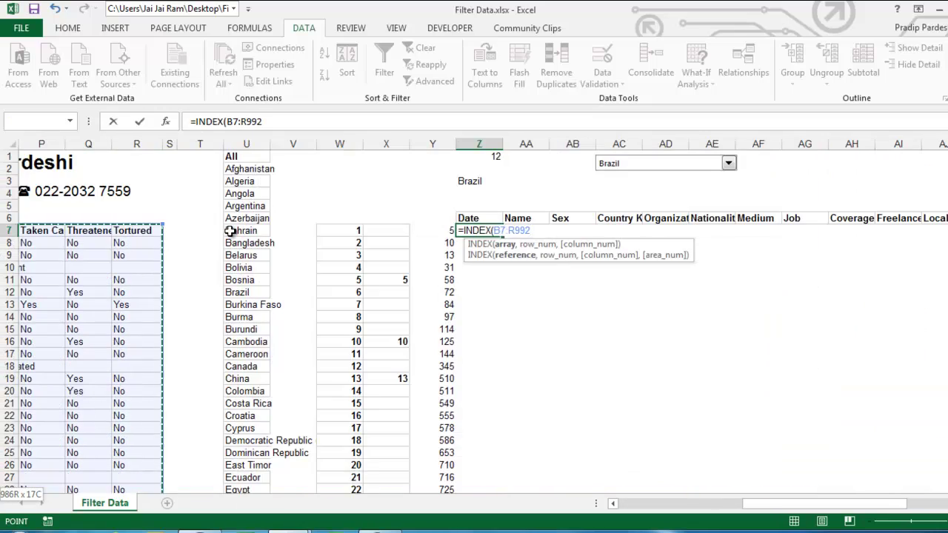
key("F4")
type(",")
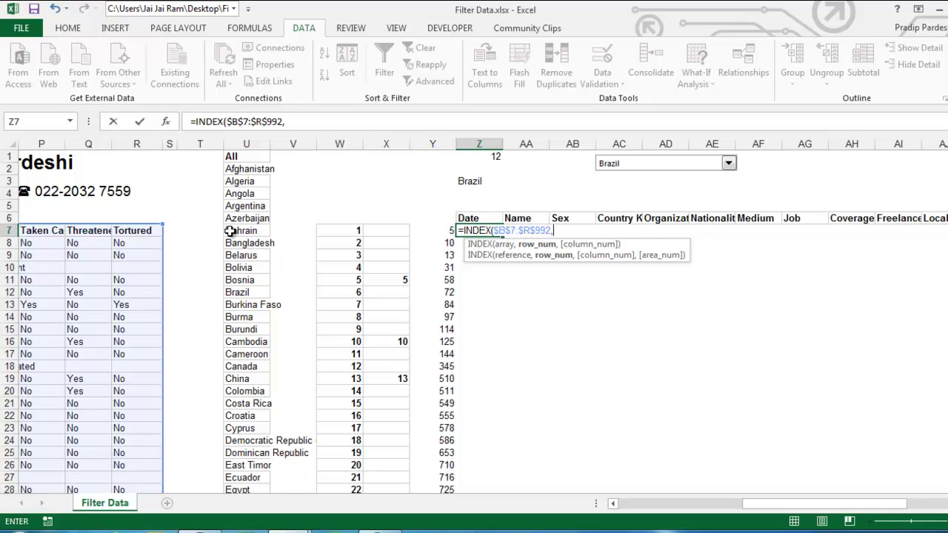
Set the row number of the INDEX formula to the serial number in Y7, locking only the column as $Y7.
left_click(446, 232)
left_click(446, 232)
key("F4")
key("F4")
key("F4")
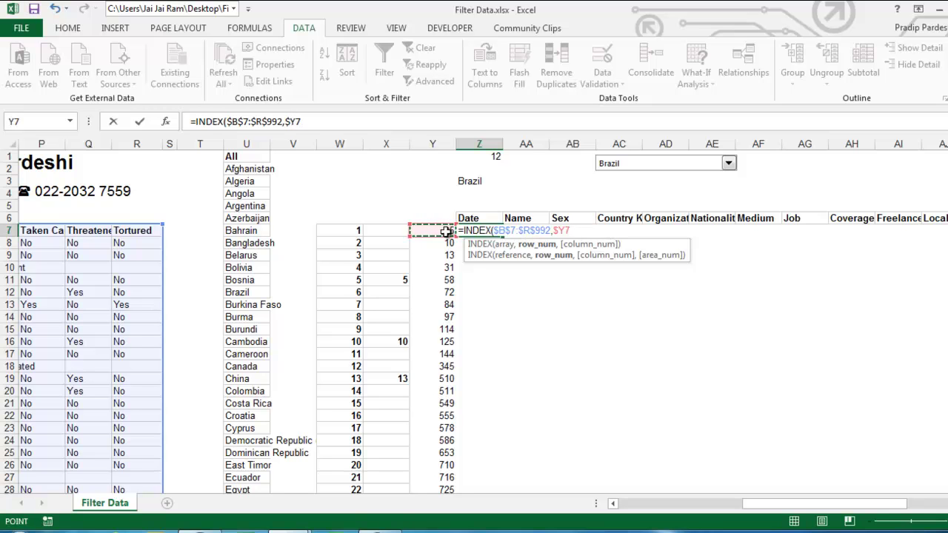
type(",")
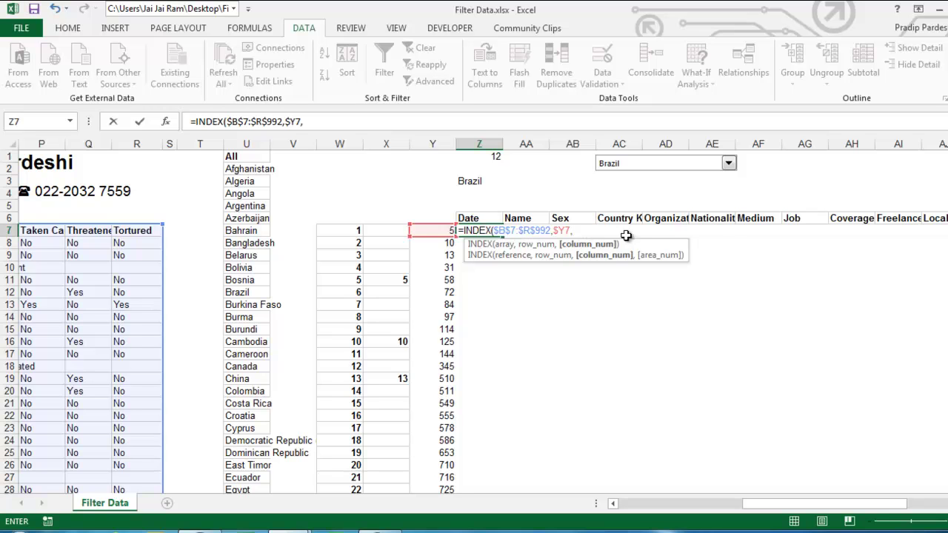
Complete the Z7 formula with COLUMNS as the column number: =INDEX($B$7:$R$992,$Y7,COLUMNS($Z$6:Z6)).
type("colums")
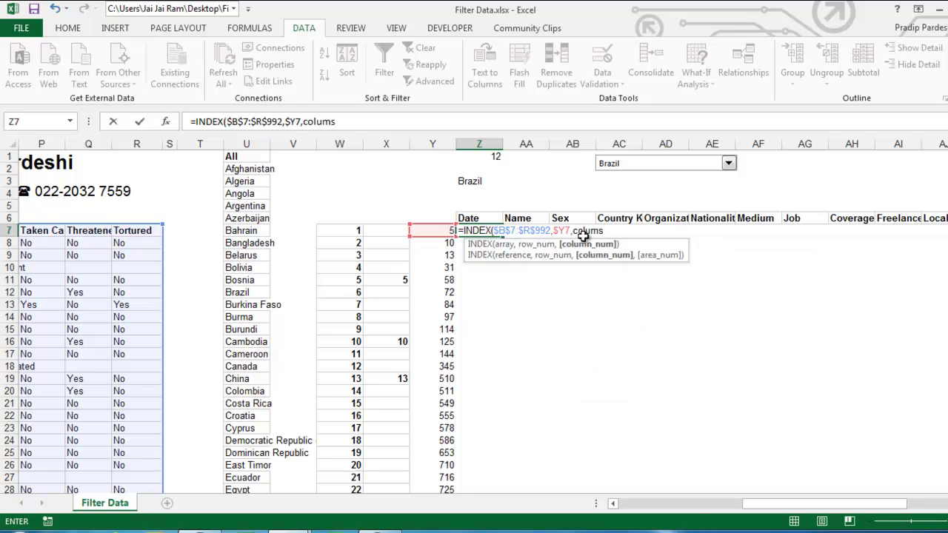
key("BackSpace")
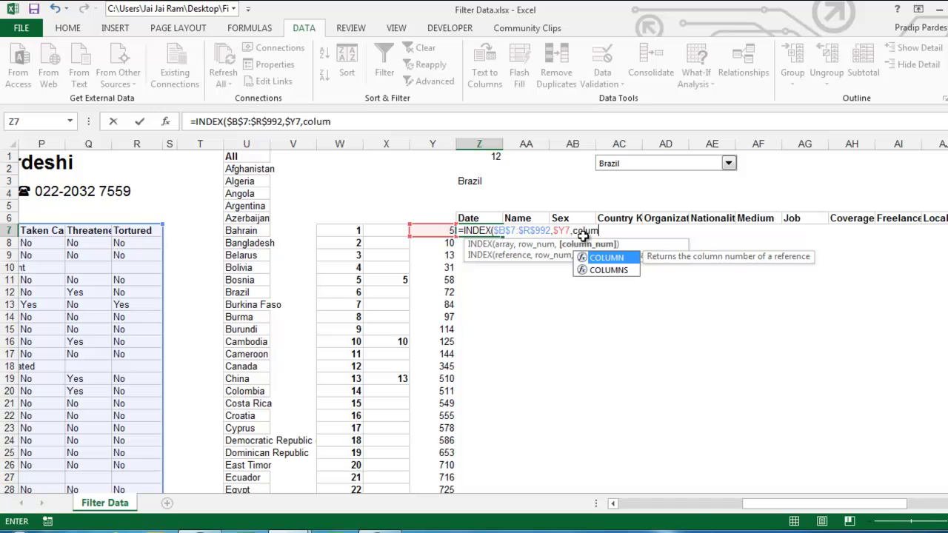
key("Down")
key("Tab")
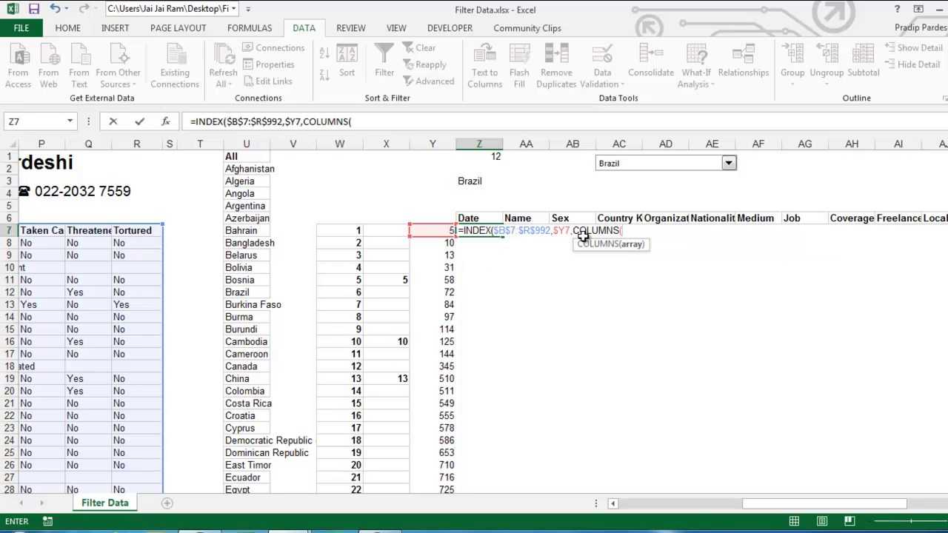
left_click(481, 217)
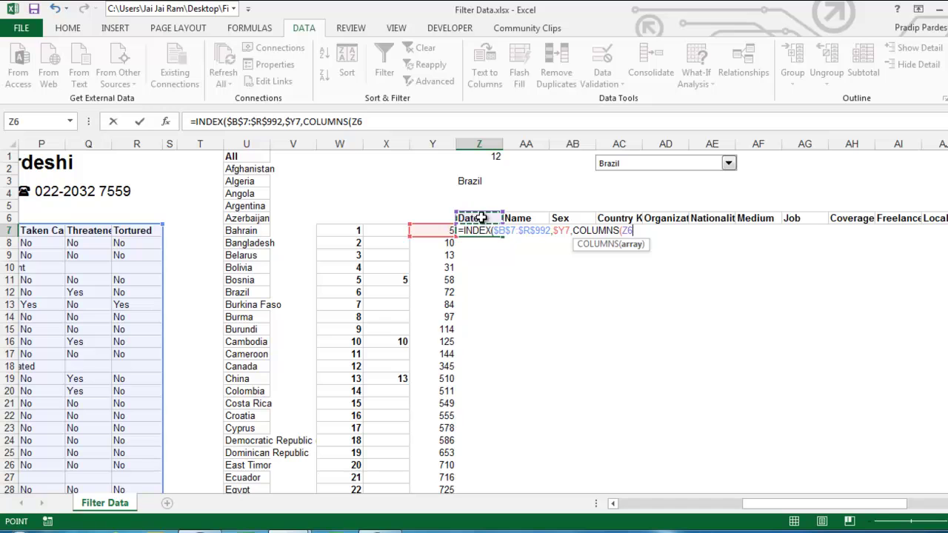
key("F8")
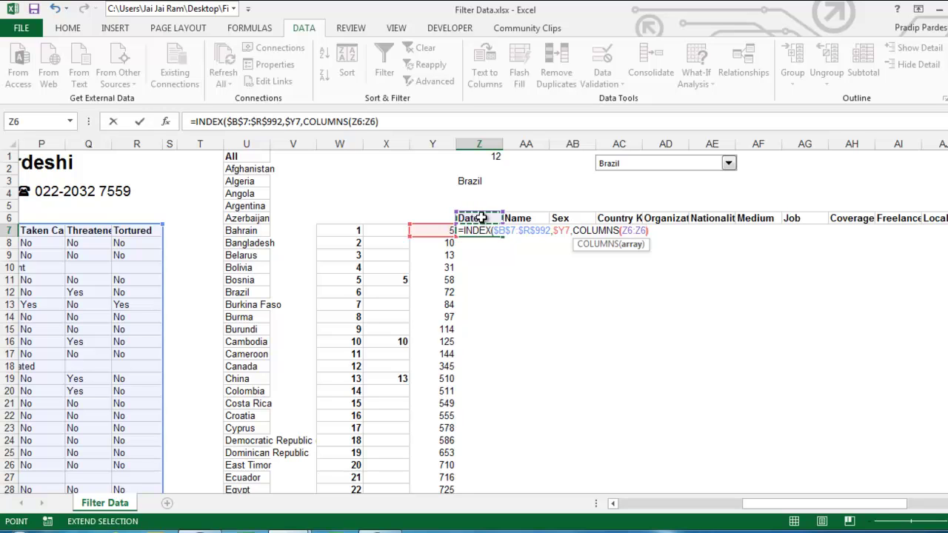
type(")")
left_click(630, 232)
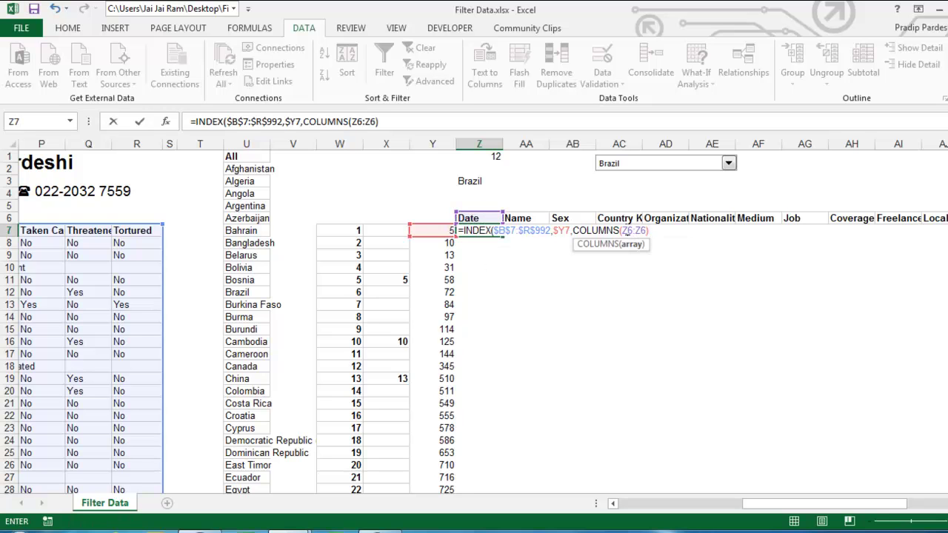
double_click(628, 232)
key("F4")
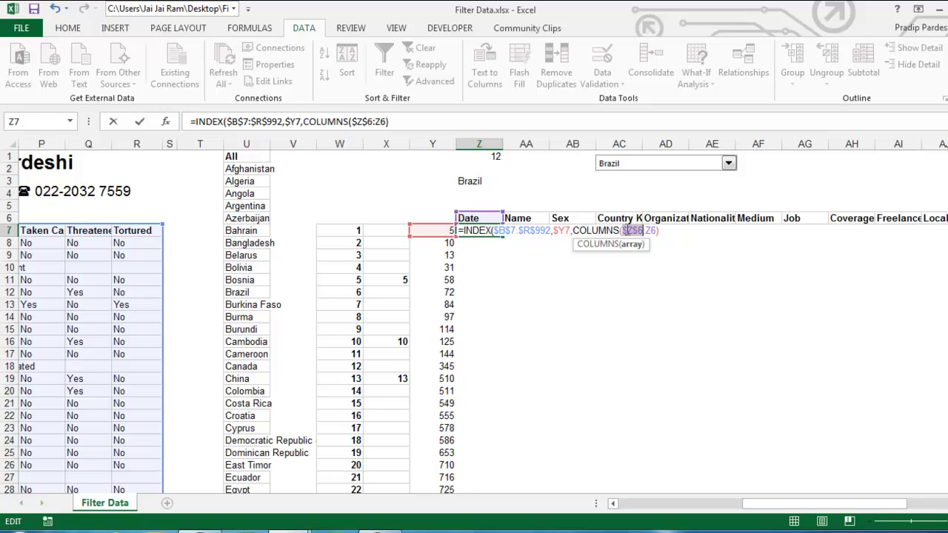
left_click(667, 230)
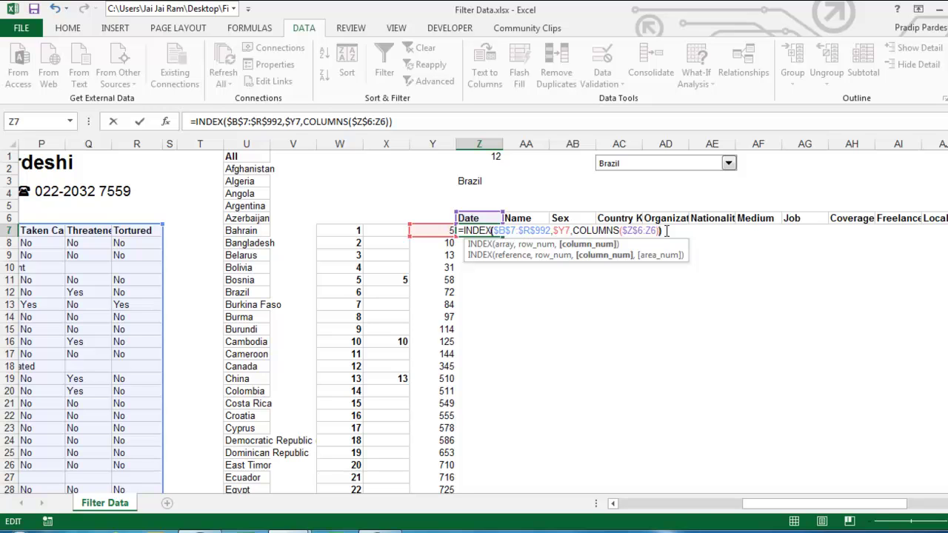
key("Return")
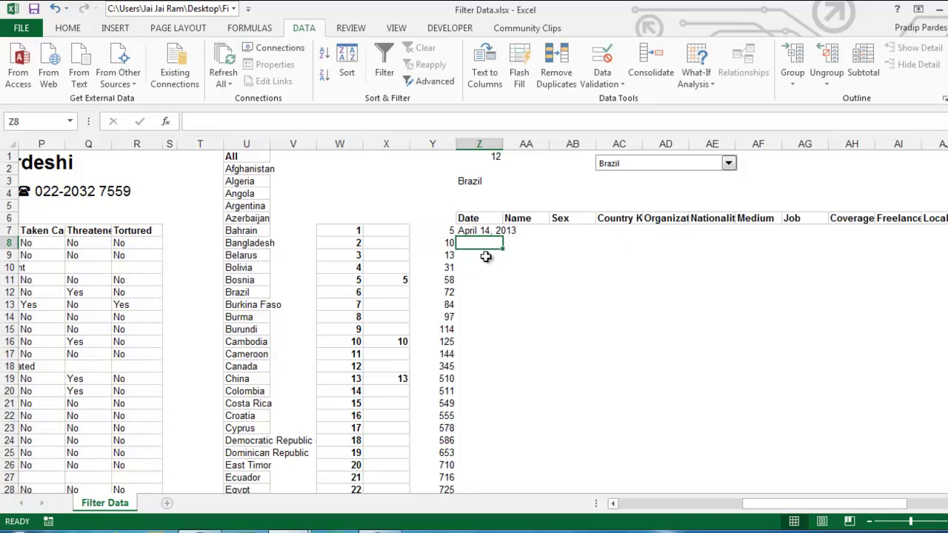
Fill the INDEX formula from Z7 across all header columns and down the rows, and check the rows below the matching records.
left_click(482, 231)
left_click_drag(503, 236, 935, 237)
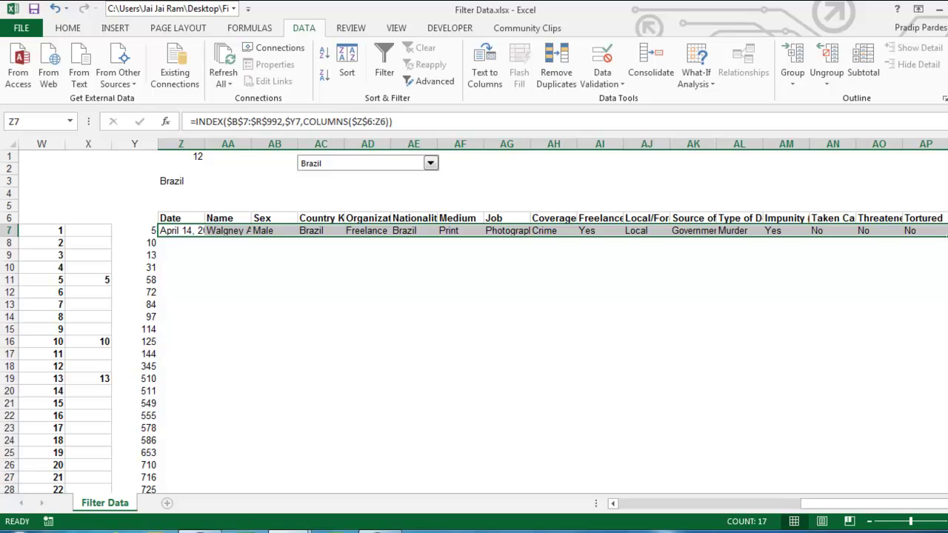
double_click(947, 236)
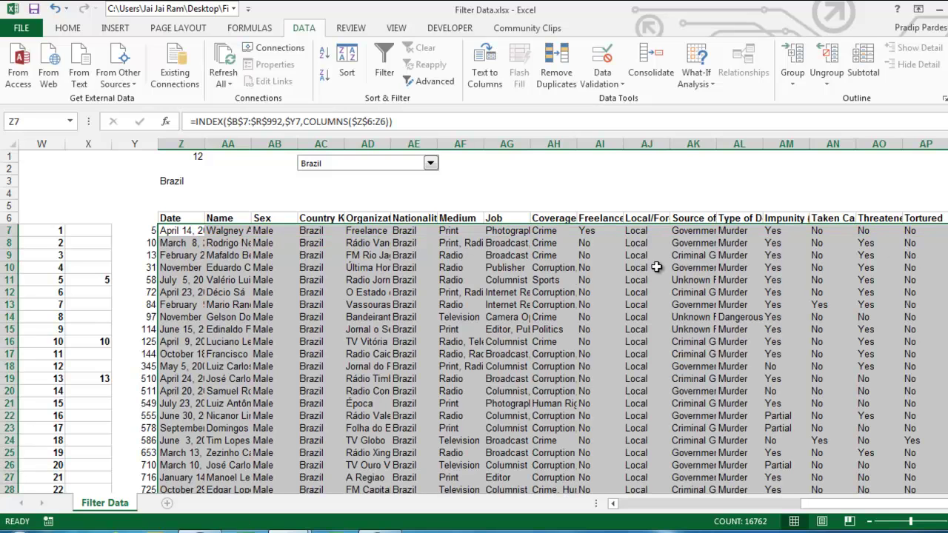
scroll(552, 273, "down", 9)
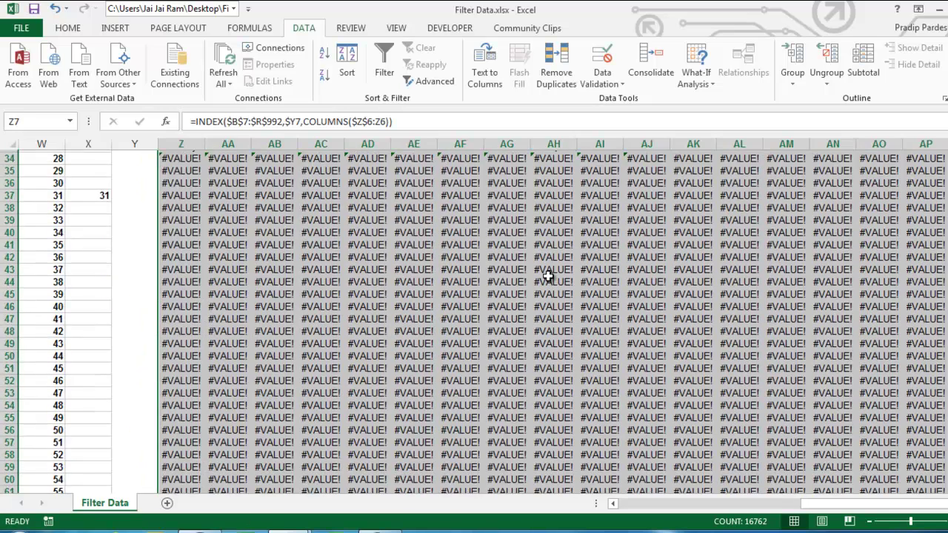
scroll(548, 275, "down", 3)
scroll(548, 275, "up", 14)
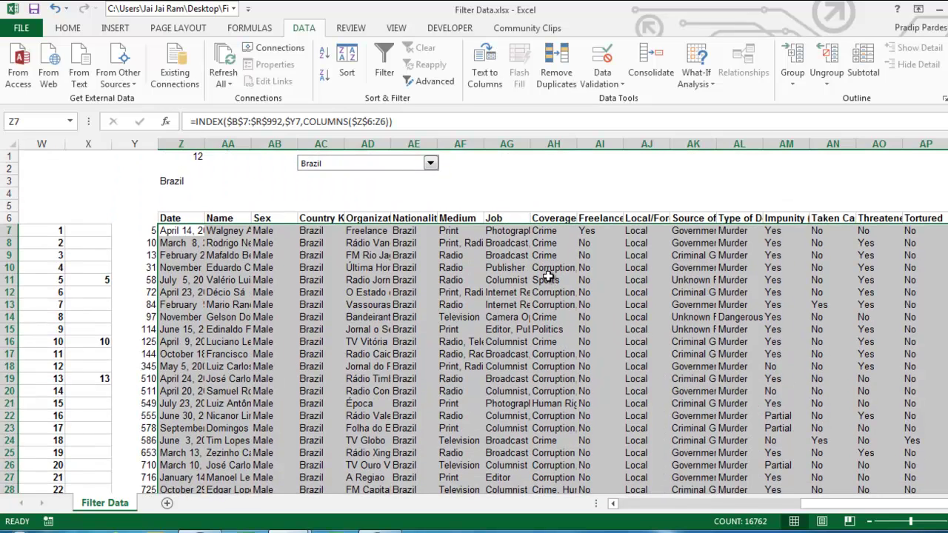
Wrap the INDEX formula in IFERROR with "" as the error value throughout the selected results range, and check the rows below the matching records.
left_click(195, 121)
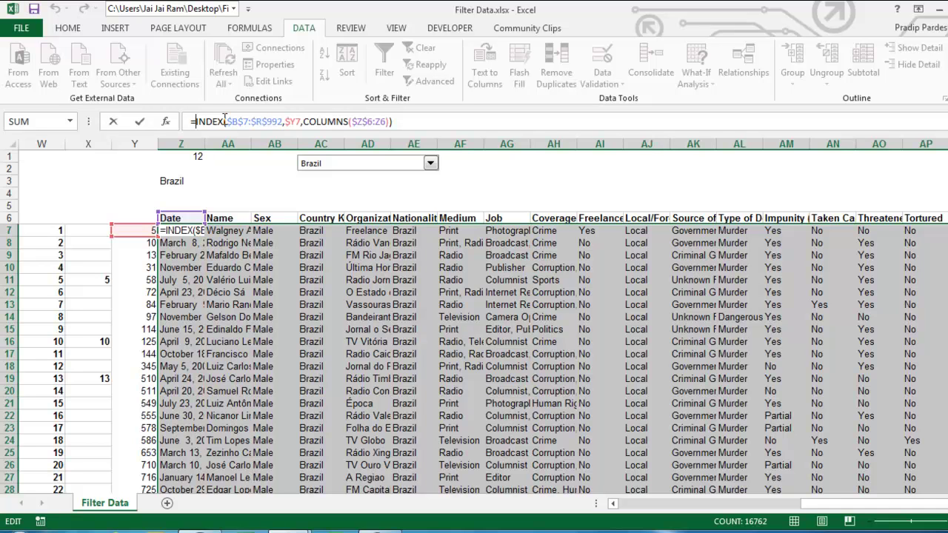
type("IFERROR(")
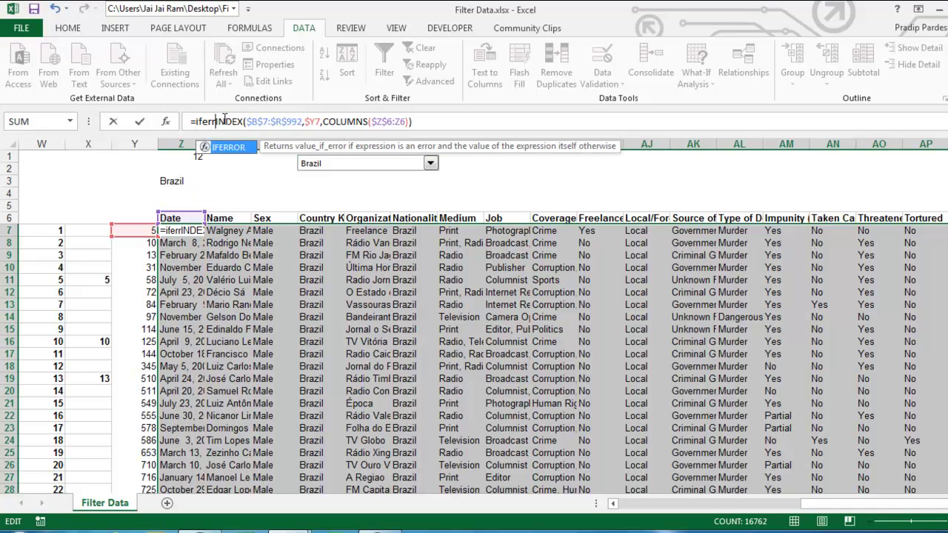
left_click(450, 125)
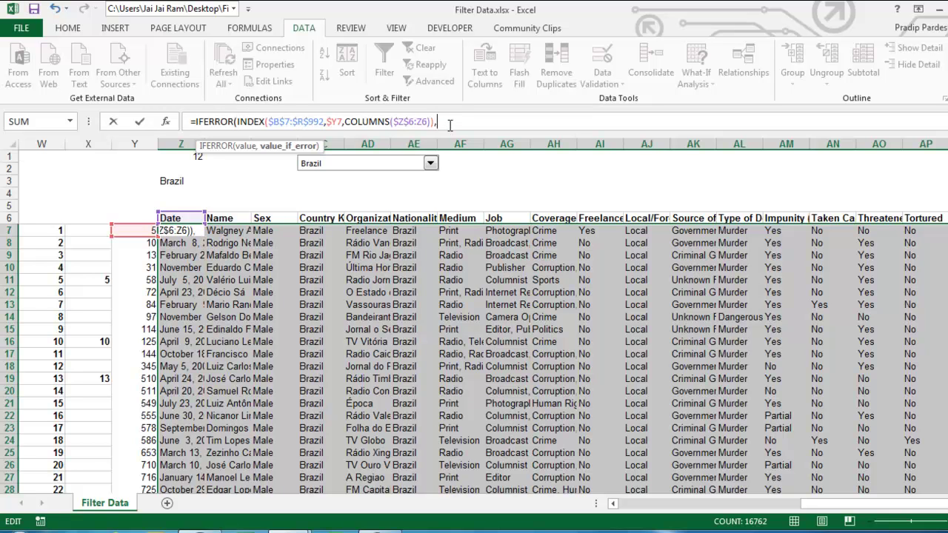
type(",\"\")")
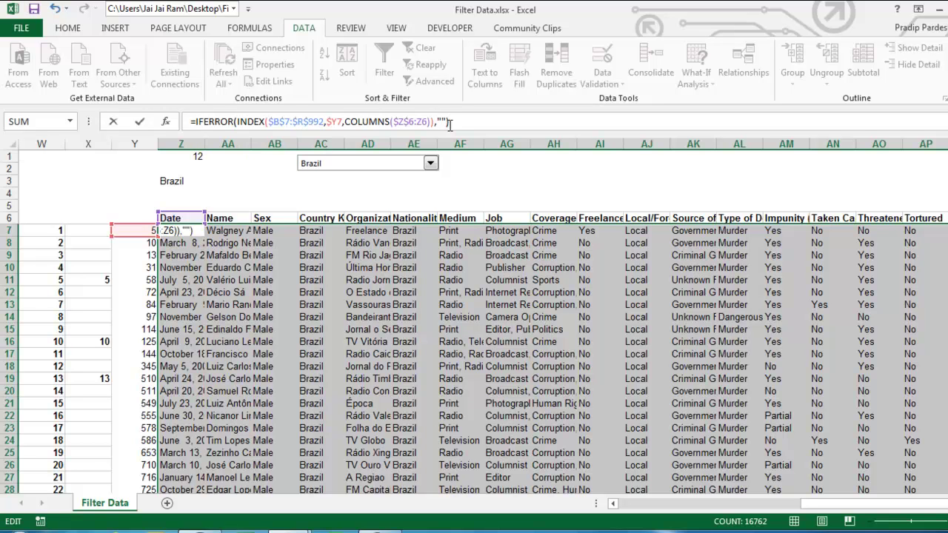
key("ctrl+Return")
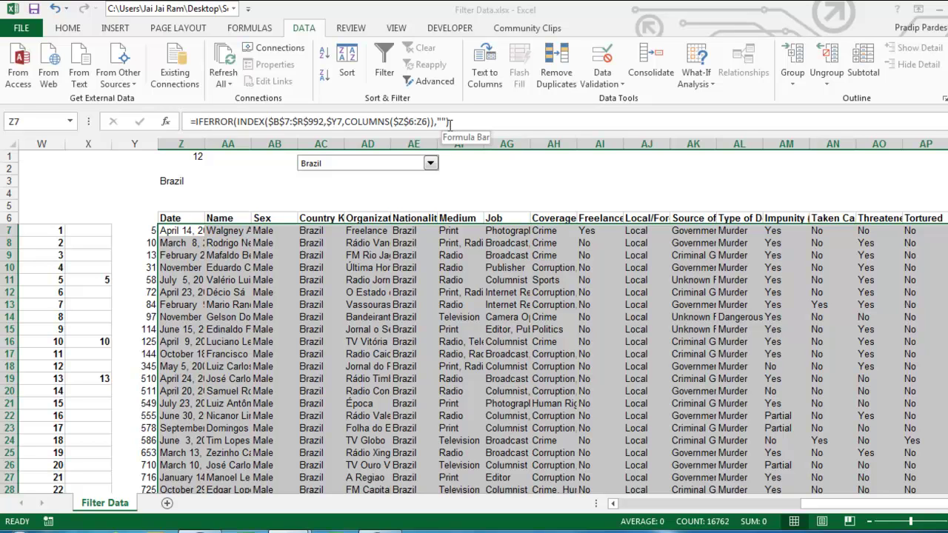
left_click(413, 305)
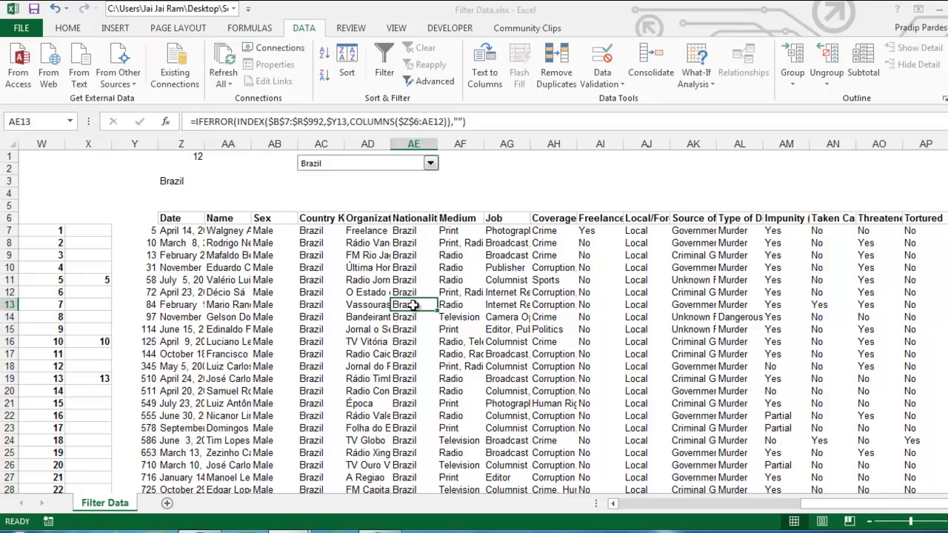
scroll(413, 306, "down", 8)
scroll(414, 305, "down", 3)
scroll(413, 305, "up", 11)
Test the formula-driven filter by switching the country selection to Burma and to Canada.
left_click(427, 164)
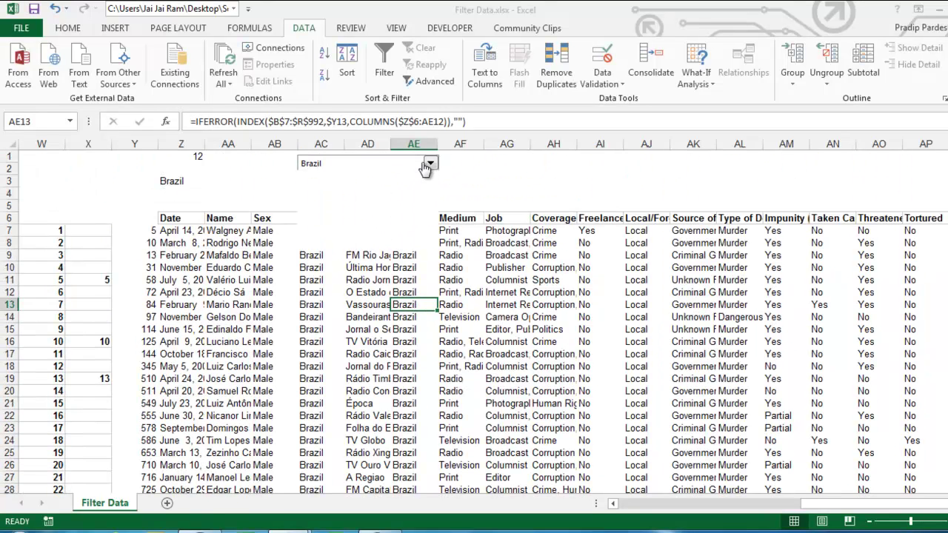
left_click(386, 202)
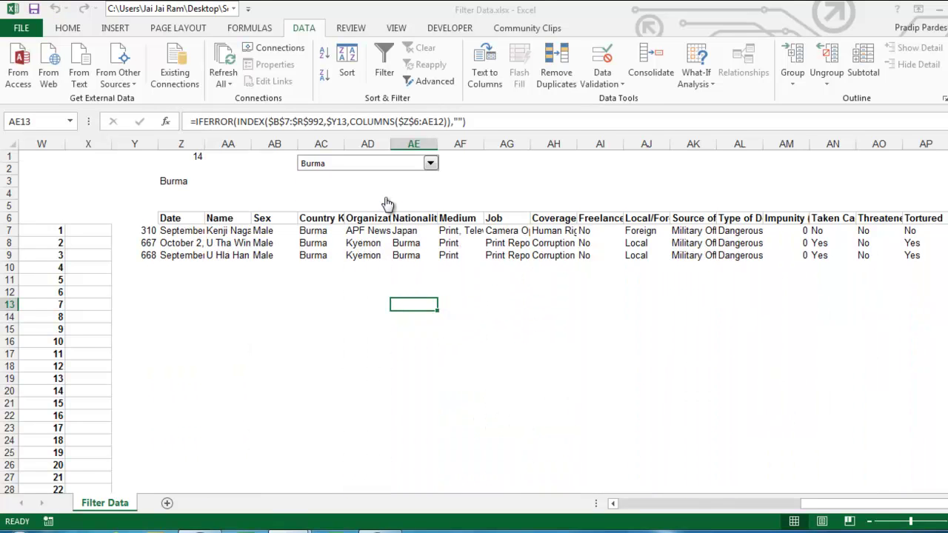
left_click(430, 163)
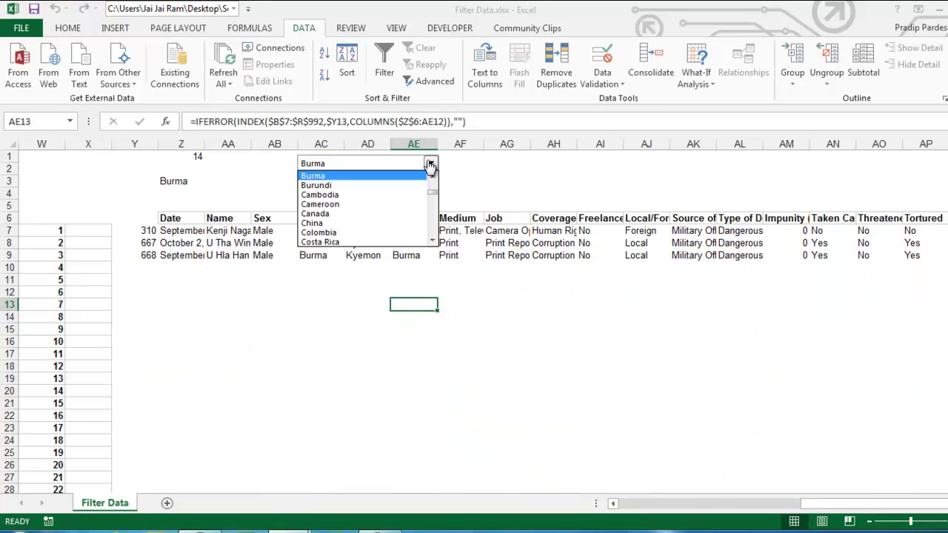
left_click(383, 214)
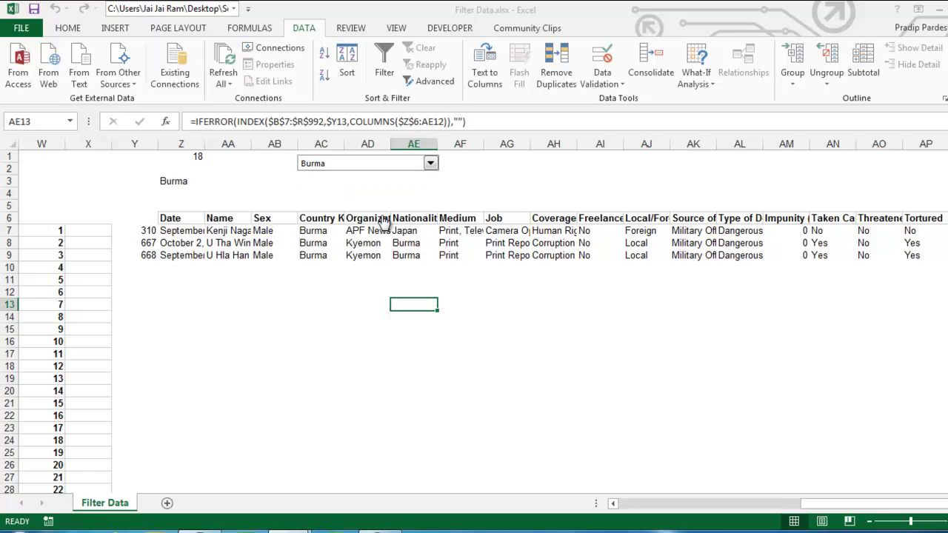
Filter the records by USA using the country selector, and return to cell A1.
left_click(430, 163)
left_click_drag(432, 197, 432, 235)
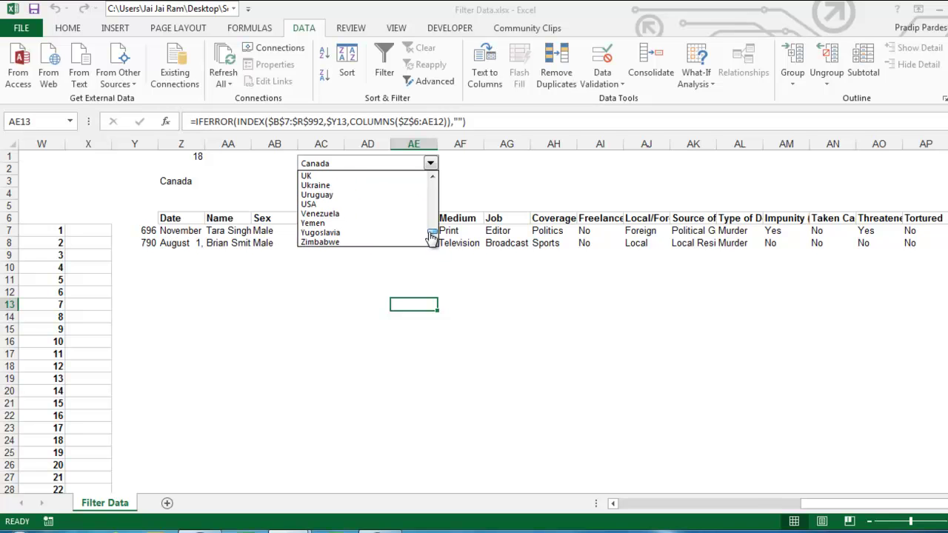
left_click(338, 205)
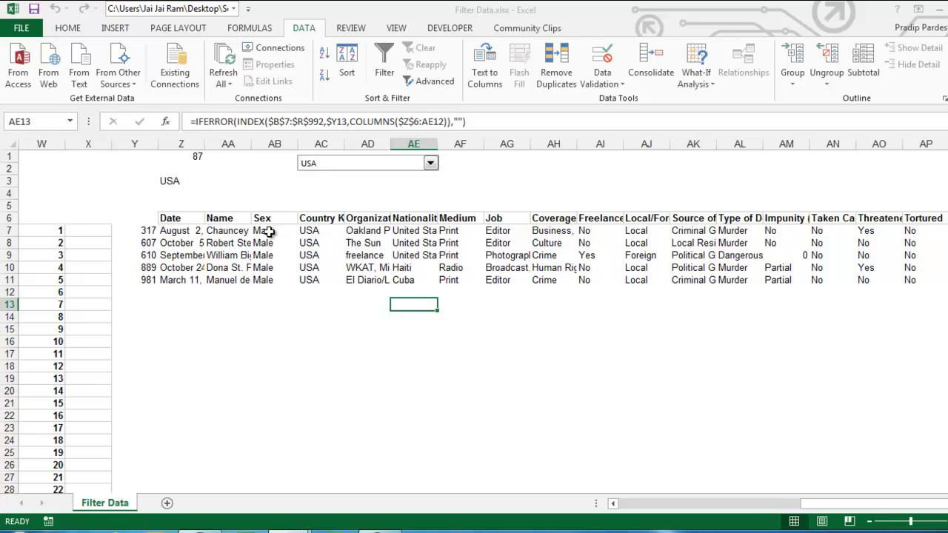
left_click(432, 163)
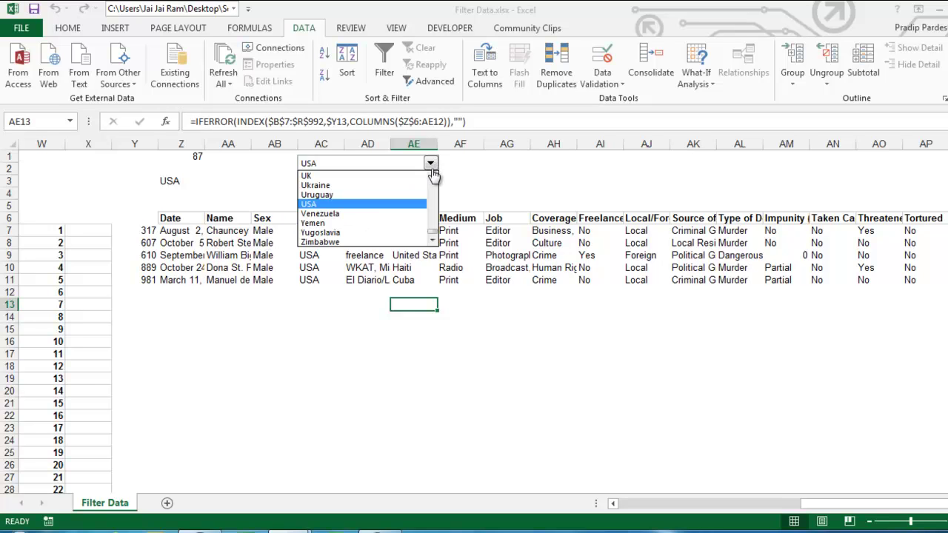
left_click(266, 247)
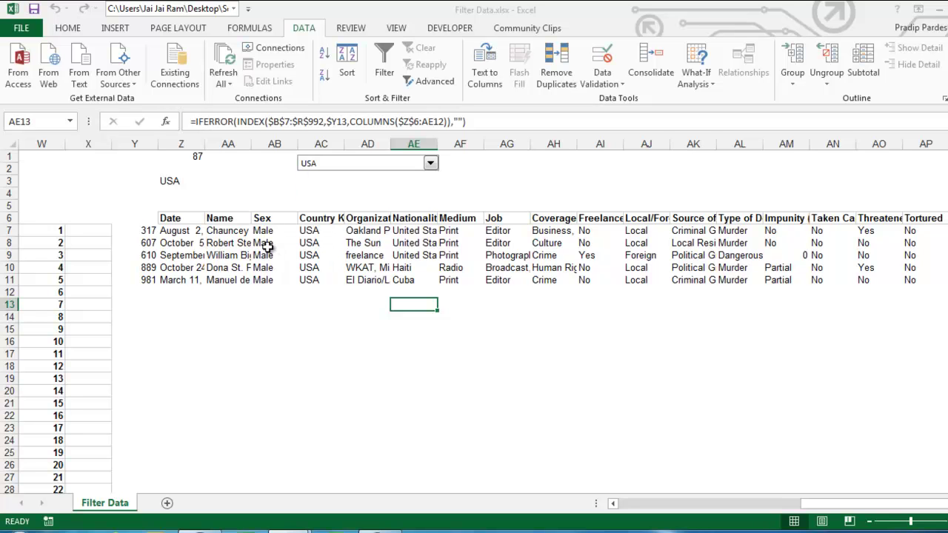
key("ctrl+Home")
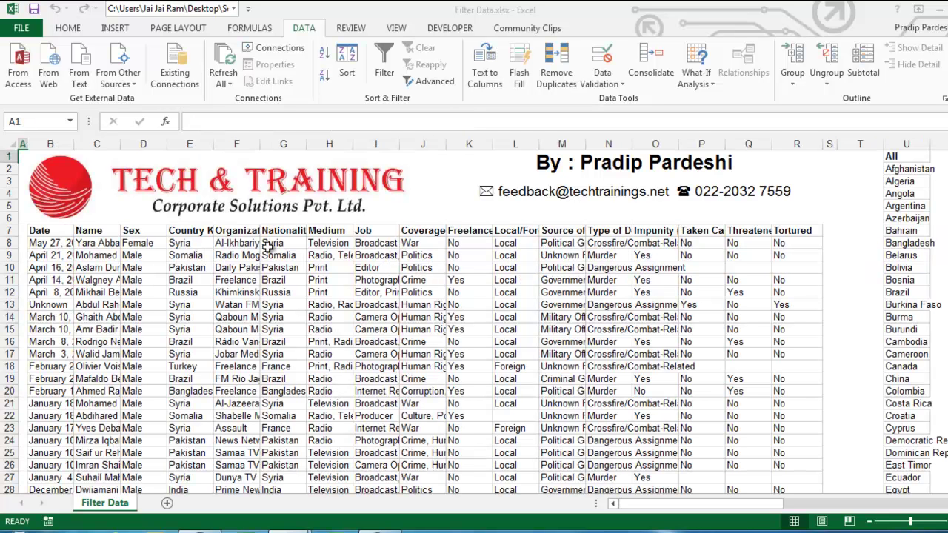